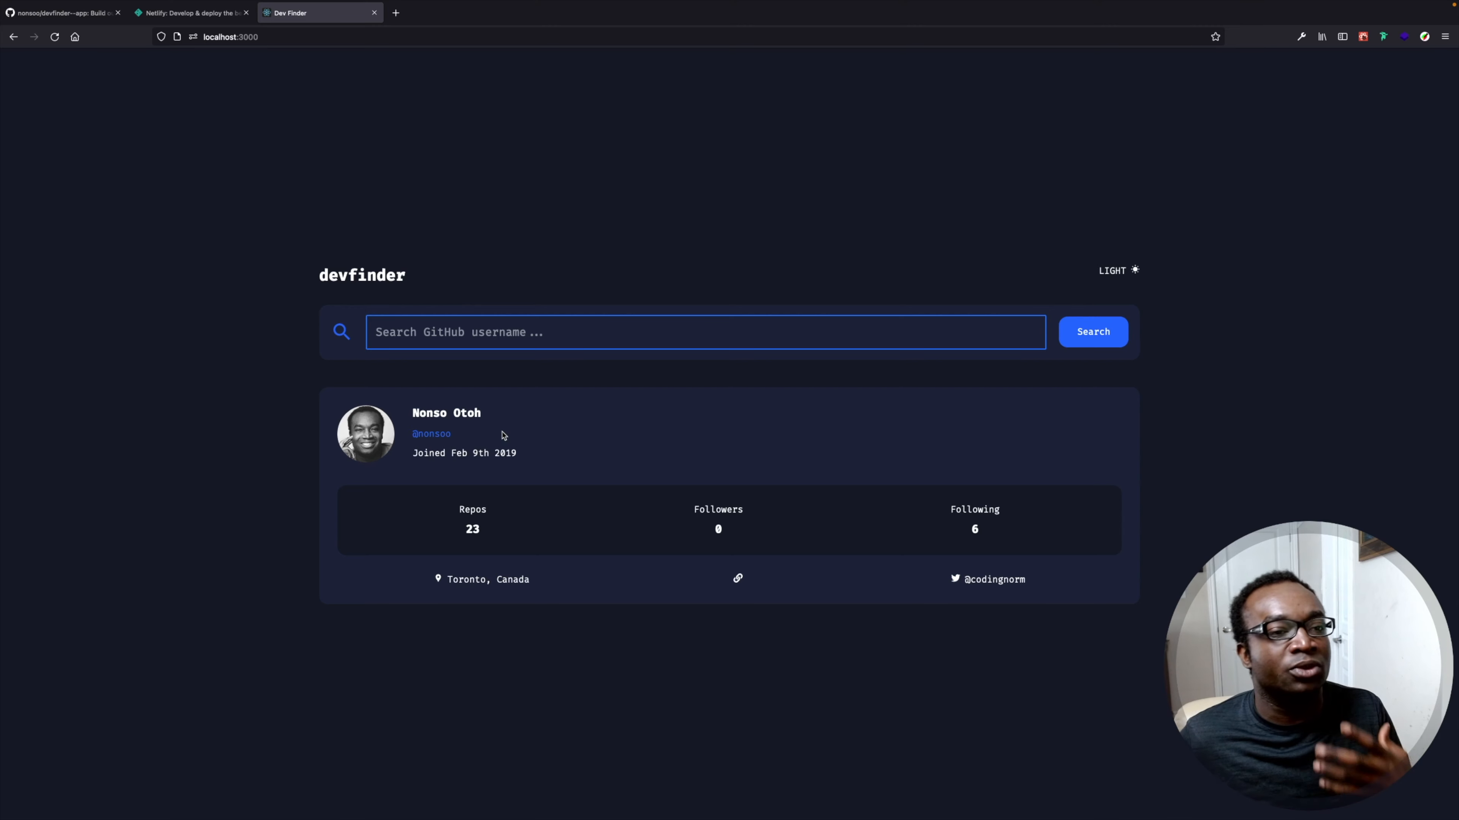
- Review the Netlify website and its pricing plans, returning to its homepage
{"action": "left_click", "coordinate": [154, 218]}
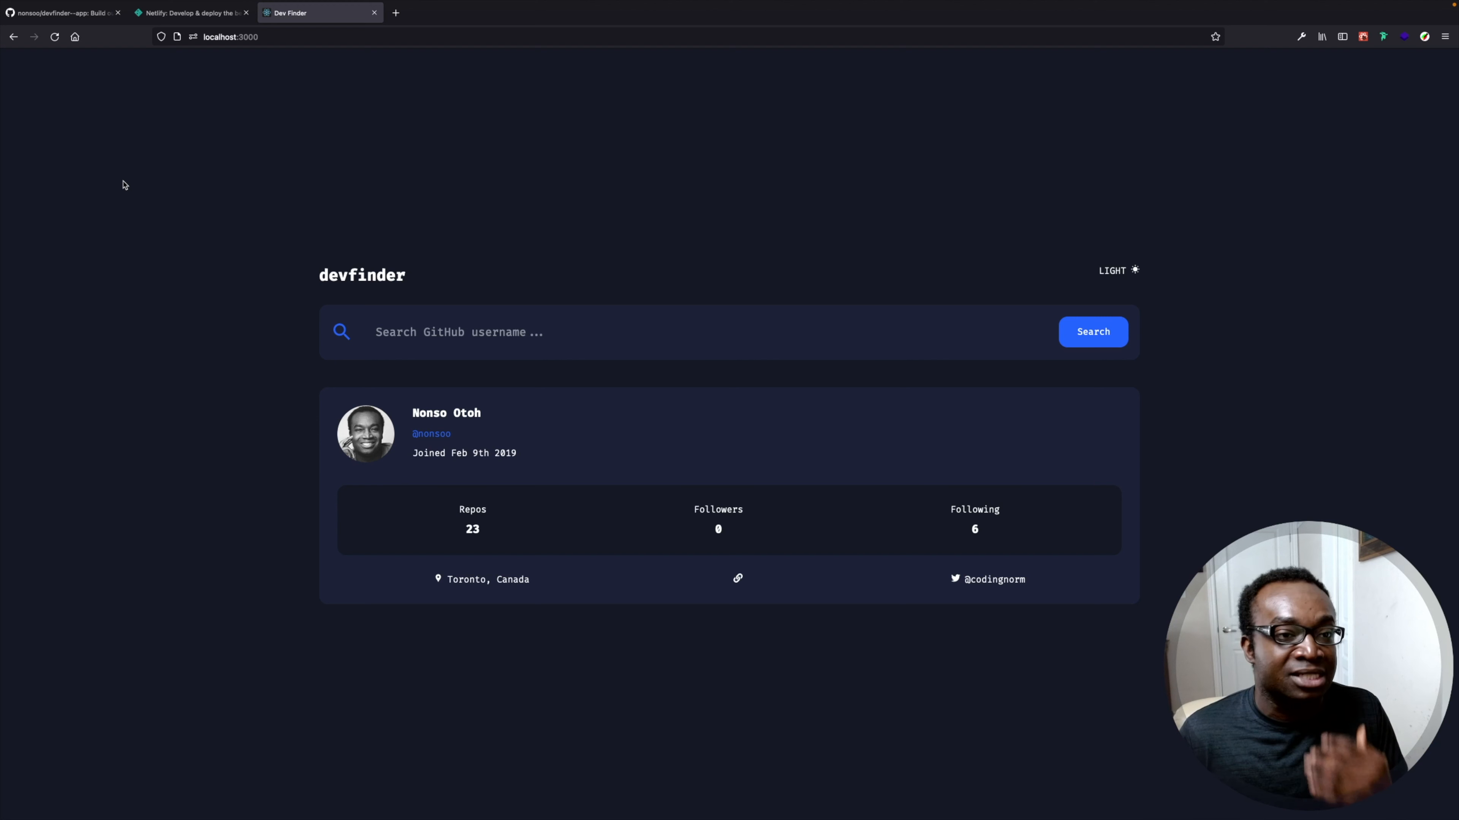
{"action": "left_click", "coordinate": [172, 12]}
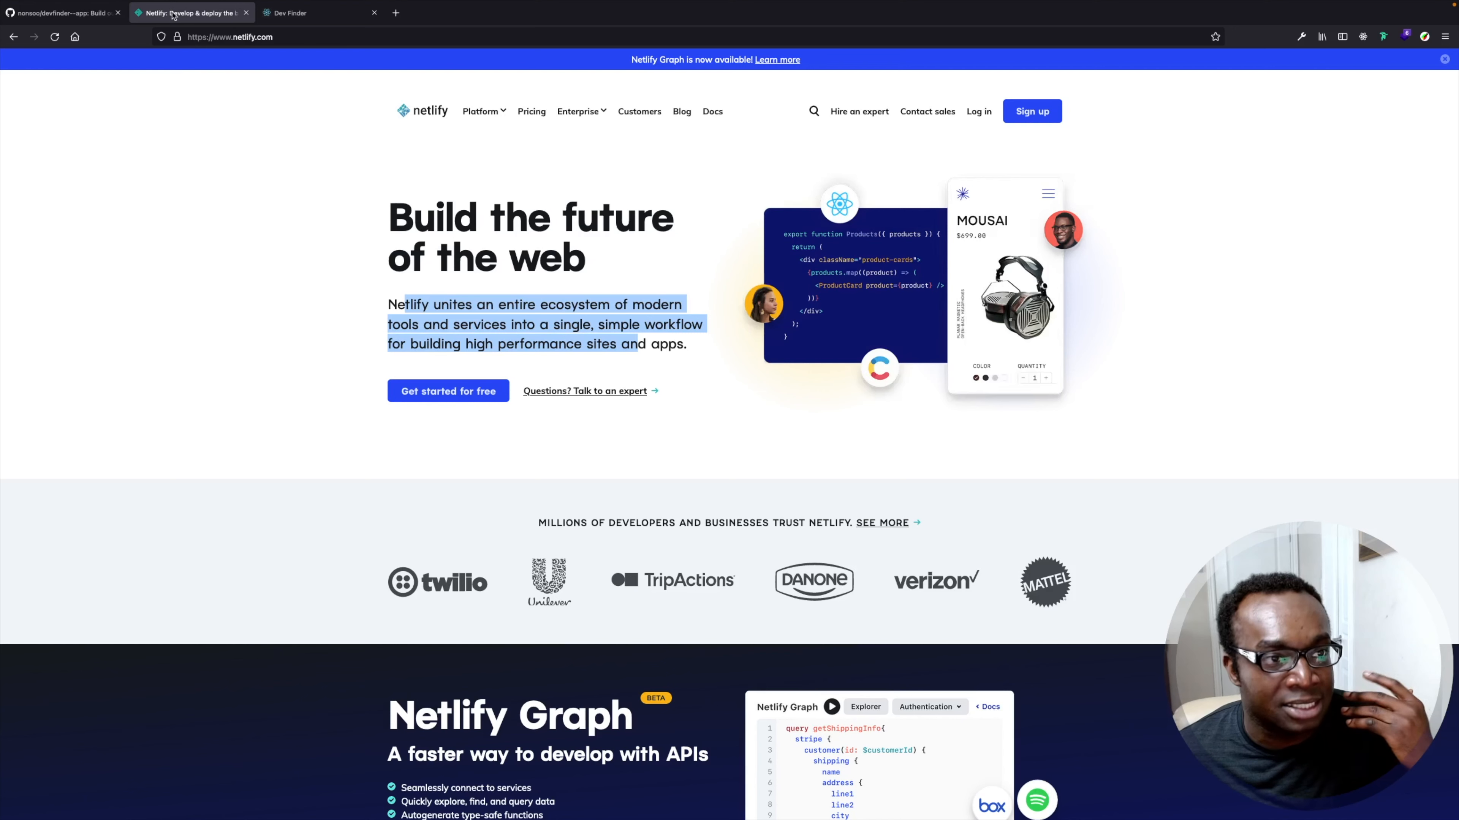
{"action": "left_click", "coordinate": [153, 285]}
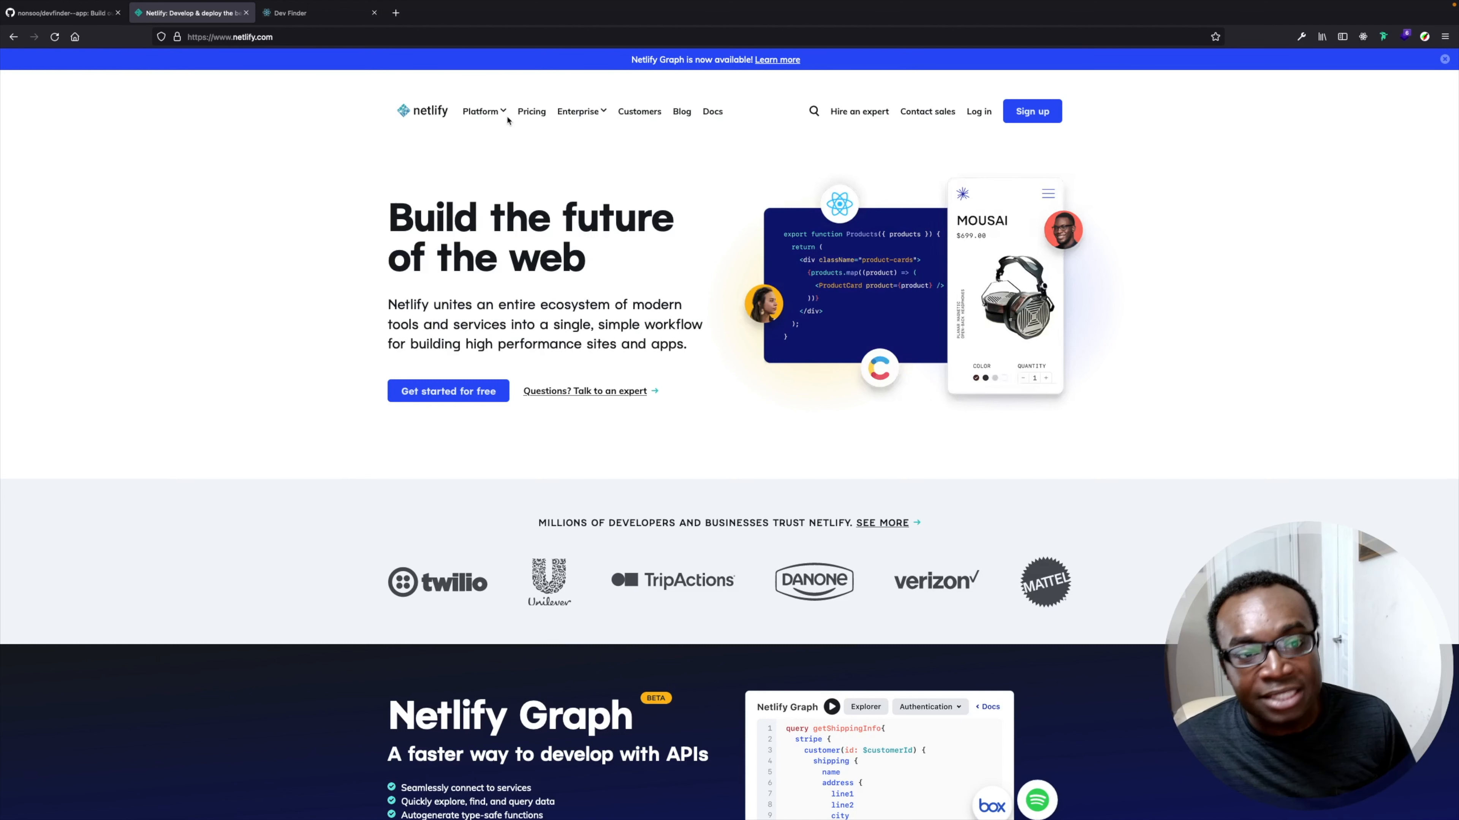
{"action": "left_click", "coordinate": [525, 114]}
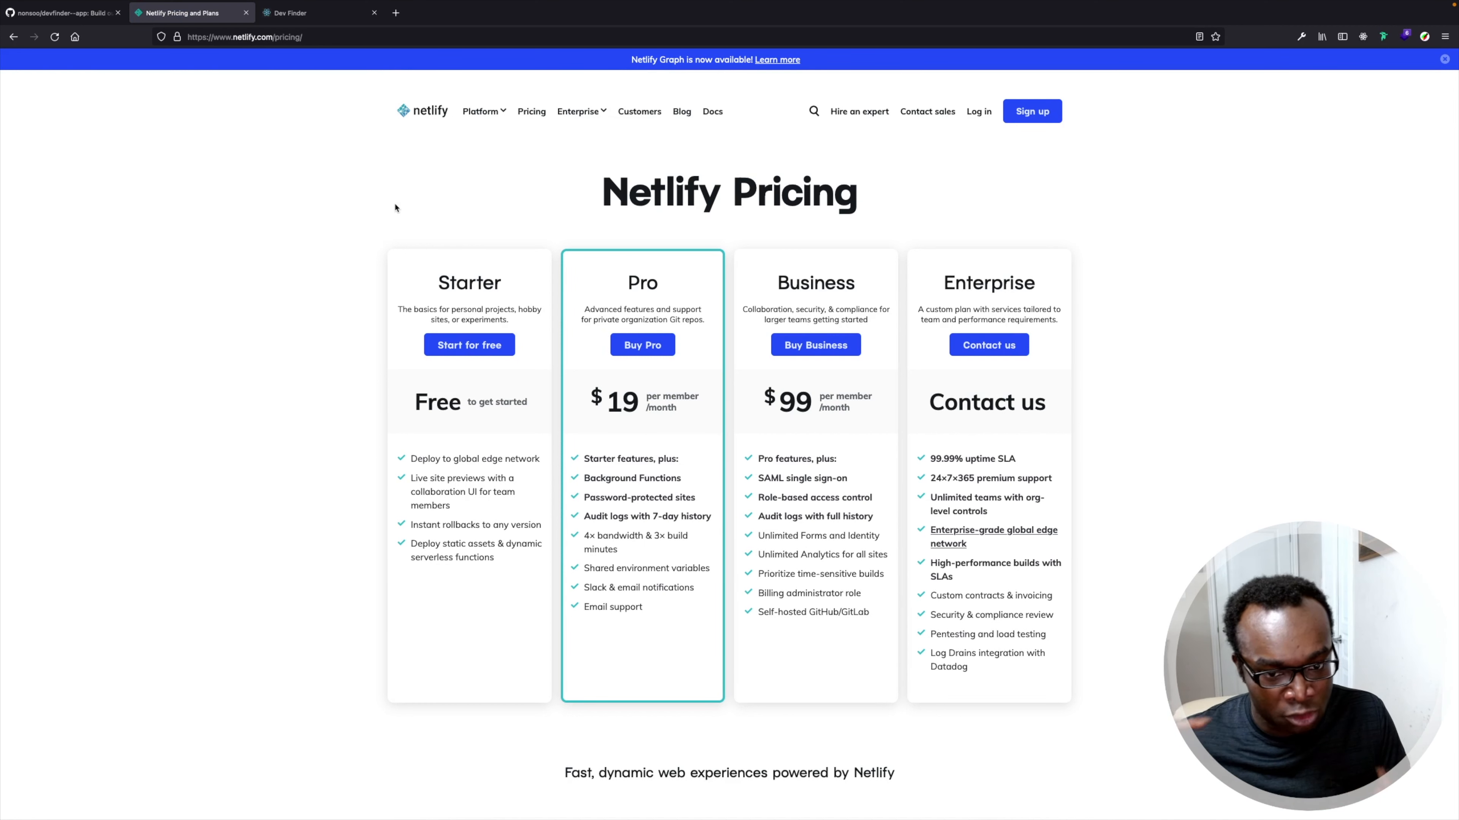
{"action": "left_click", "coordinate": [422, 110]}
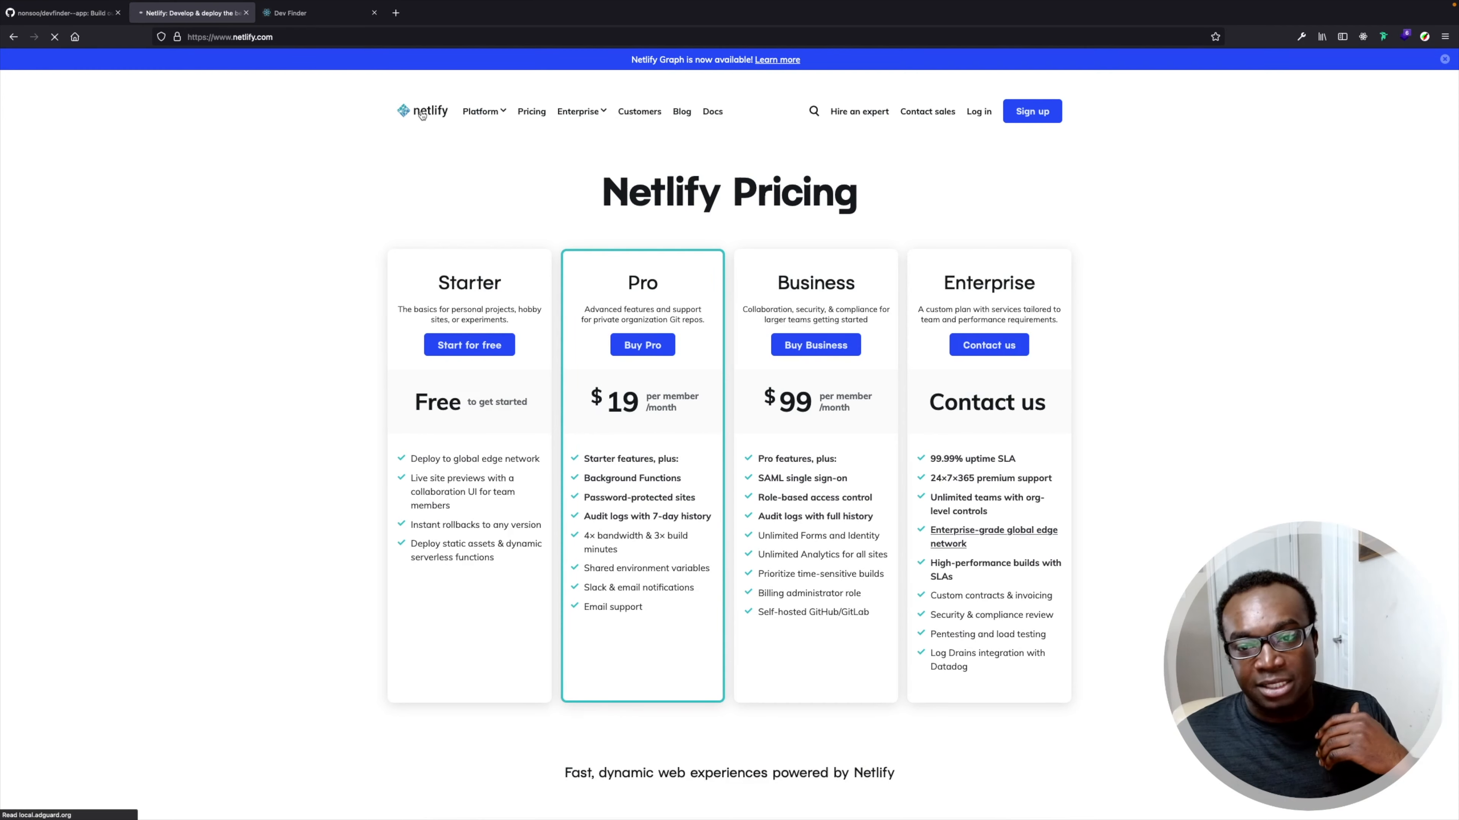
{"action": "mouse_move", "coordinate": [482, 111]}
- Log in to Netlify with the GitHub account after checking the devfinder--app repository on GitHub
{"action": "left_click", "coordinate": [985, 115]}
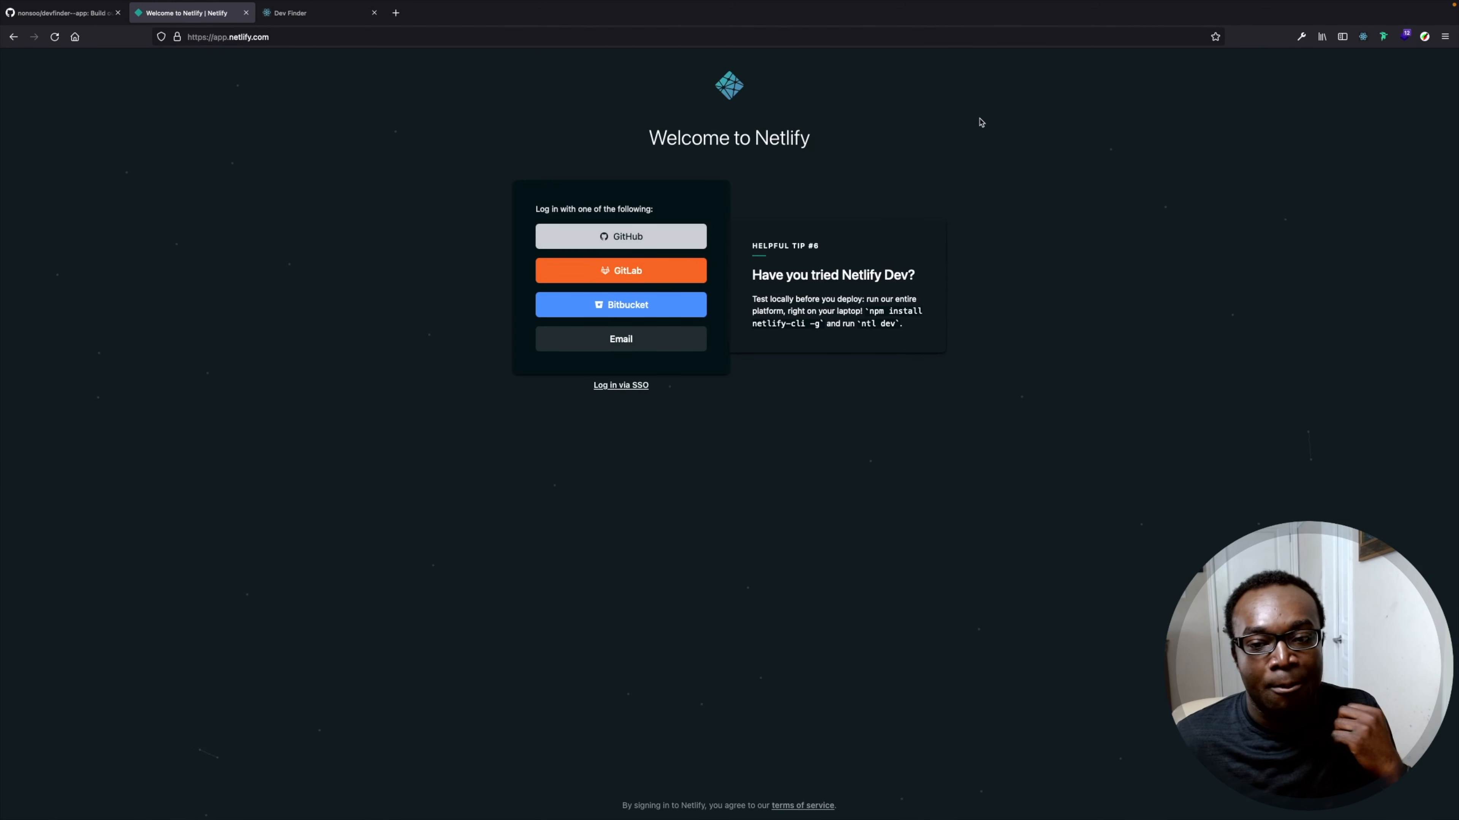
{"action": "left_click", "coordinate": [60, 14]}
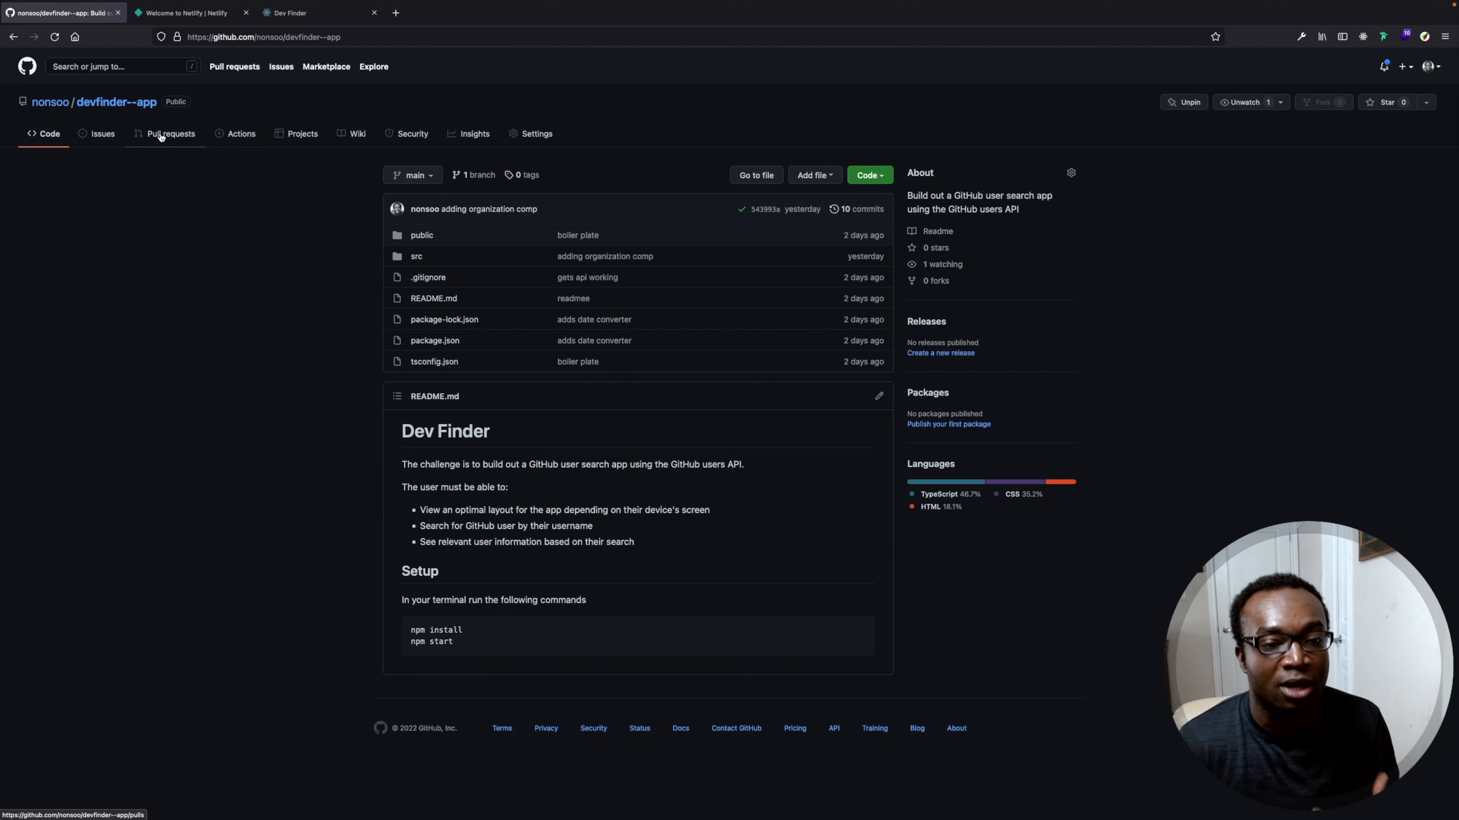
{"action": "left_click", "coordinate": [191, 21]}
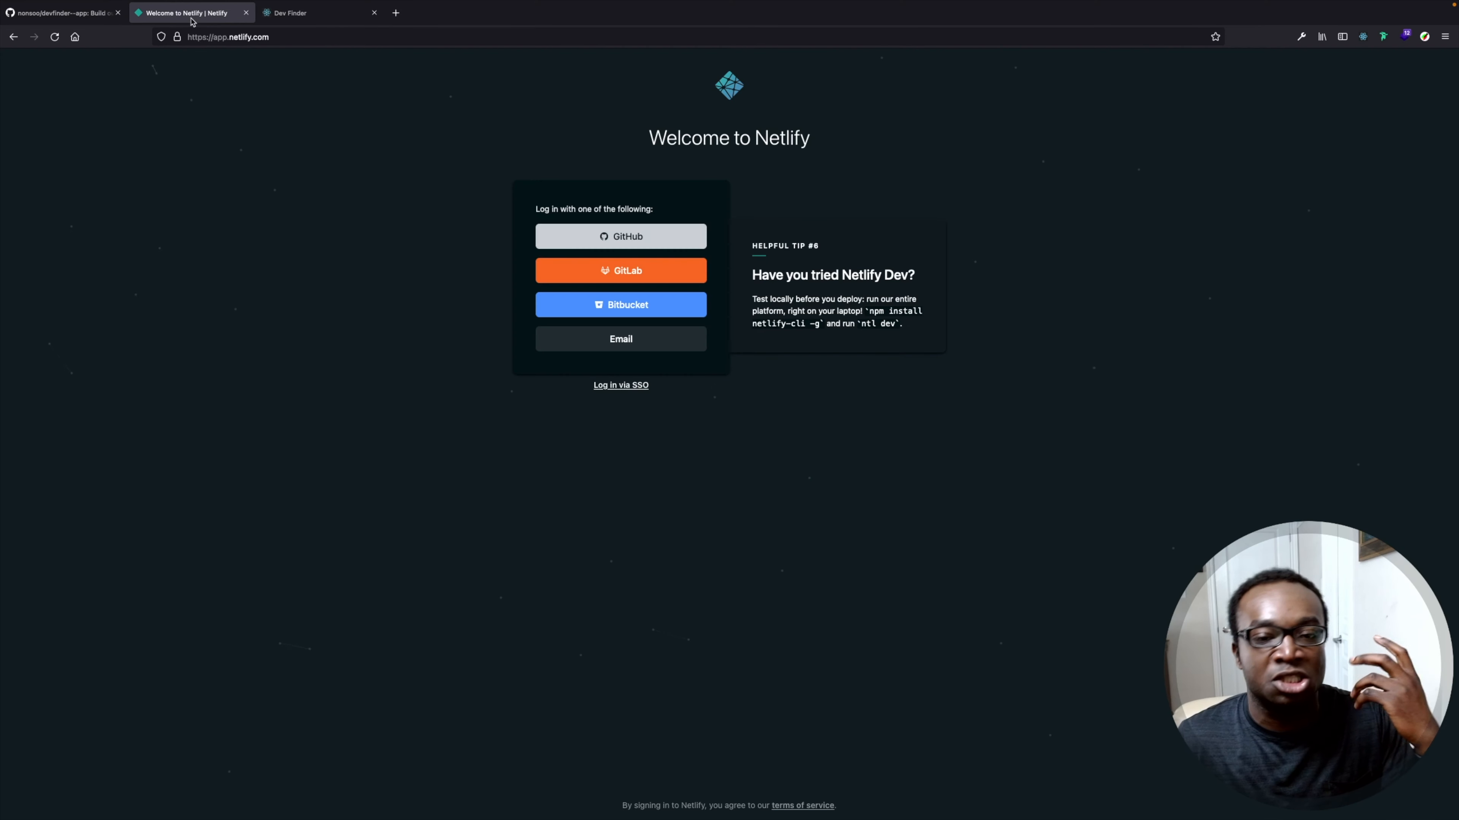
{"action": "left_click", "coordinate": [622, 243]}
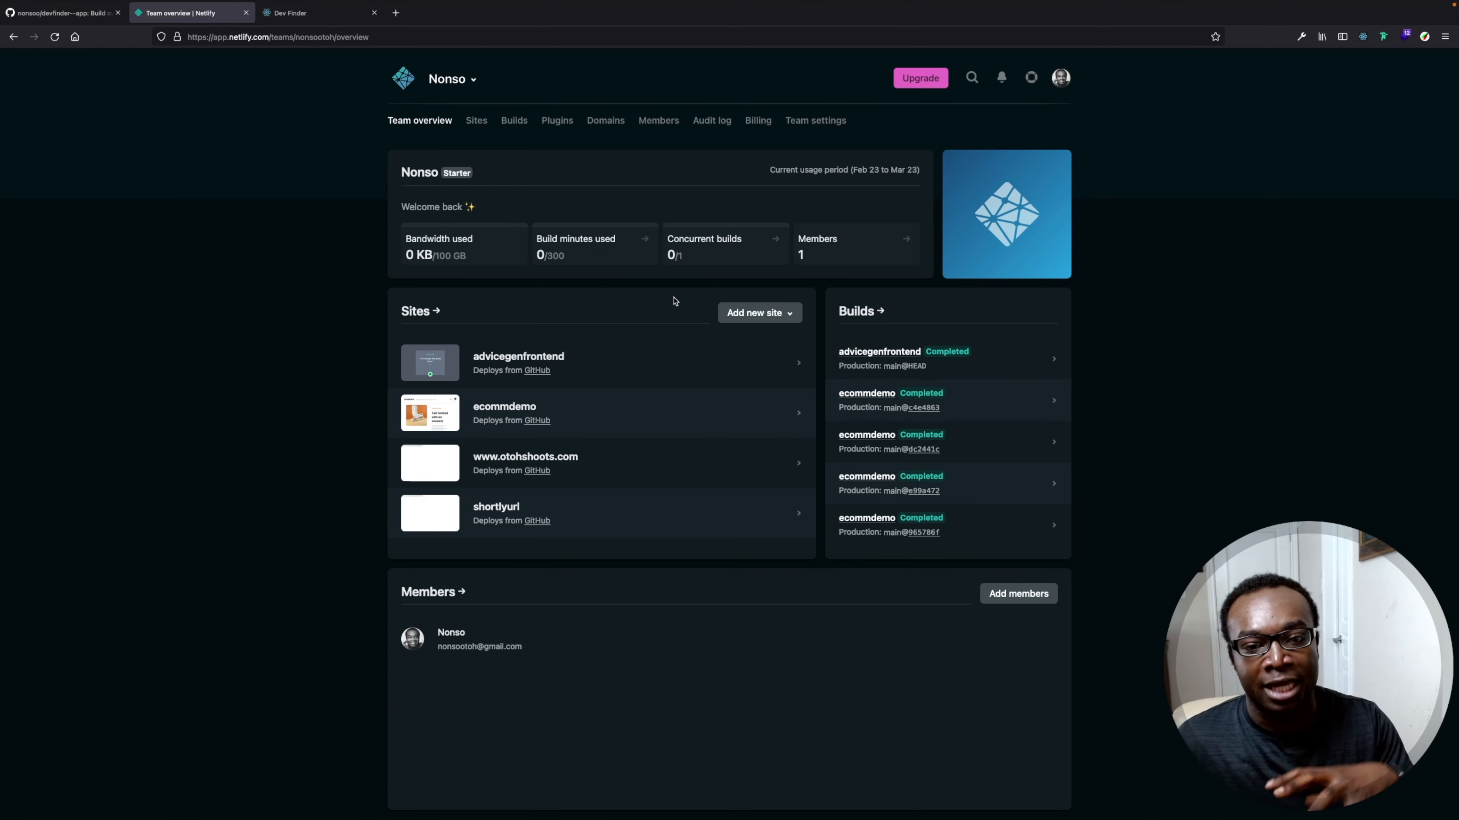
- Examine the manual deployment page for adding a new site, and return to the team overview
{"action": "left_click", "coordinate": [751, 313]}
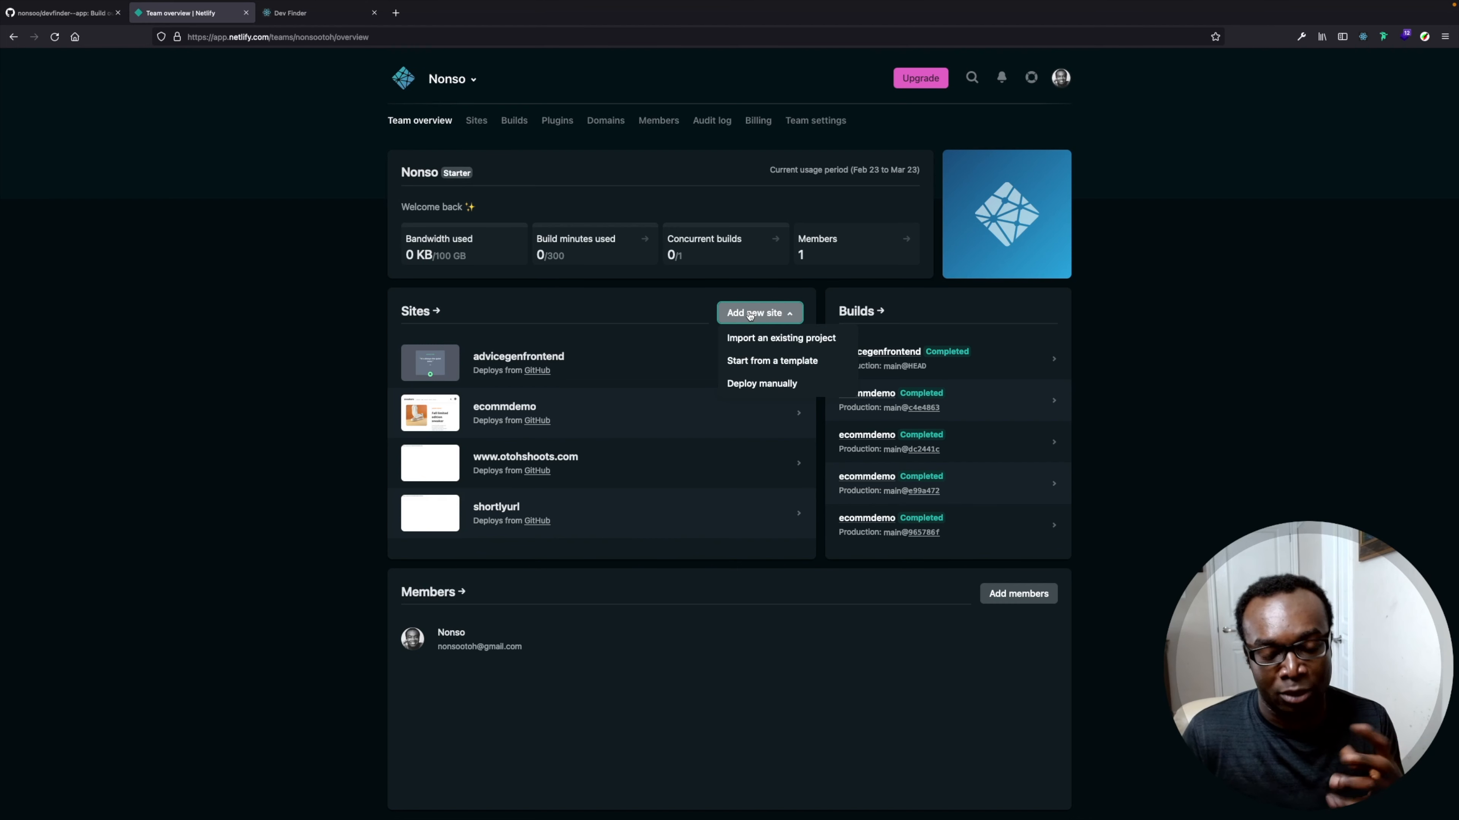
{"action": "left_click", "coordinate": [769, 382]}
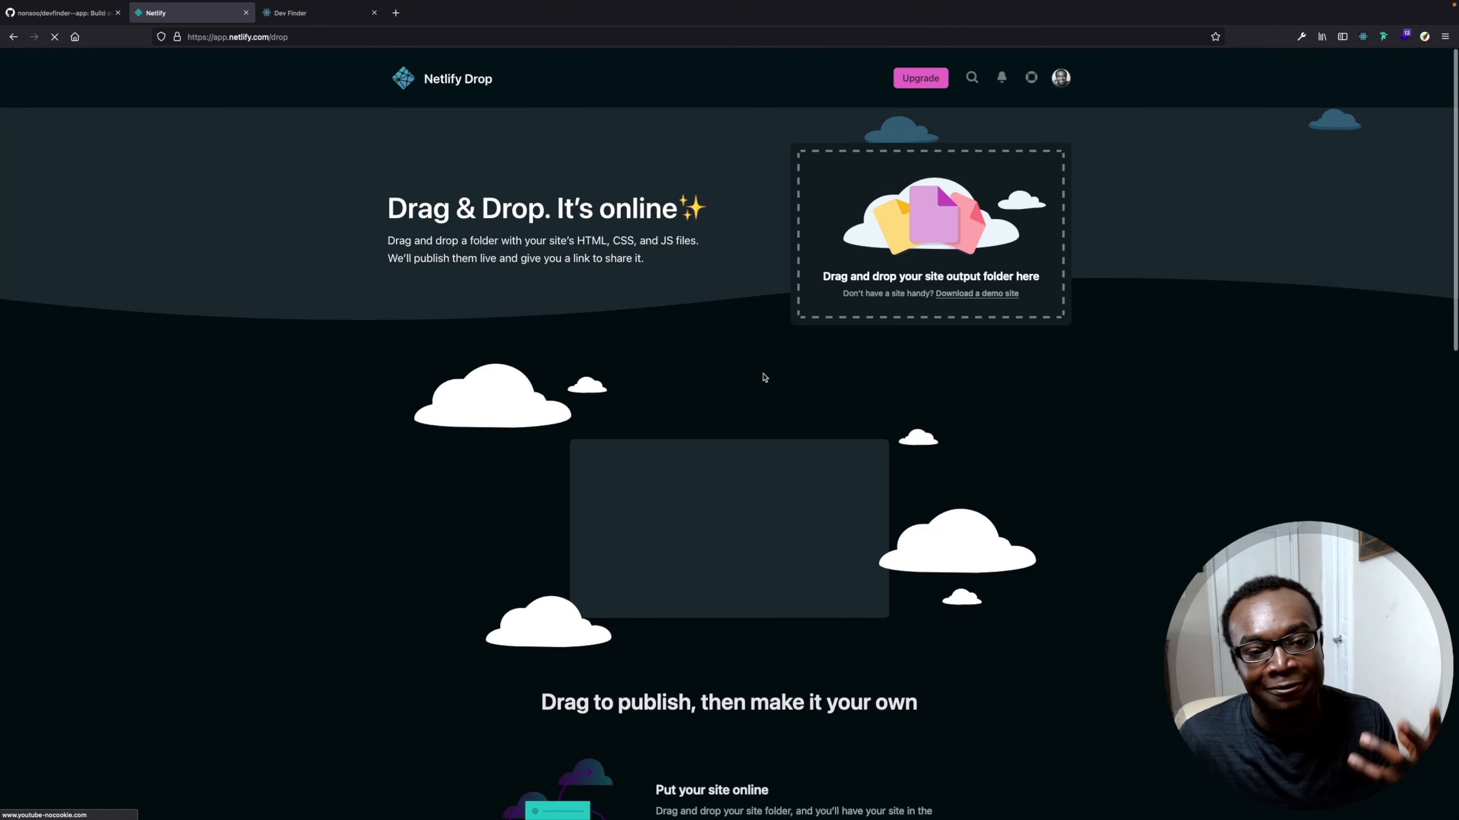
{"action": "scroll", "coordinate": [694, 444], "scroll_direction": "down", "scroll_amount": 1}
{"action": "scroll", "coordinate": [410, 452], "scroll_direction": "up", "scroll_amount": 1}
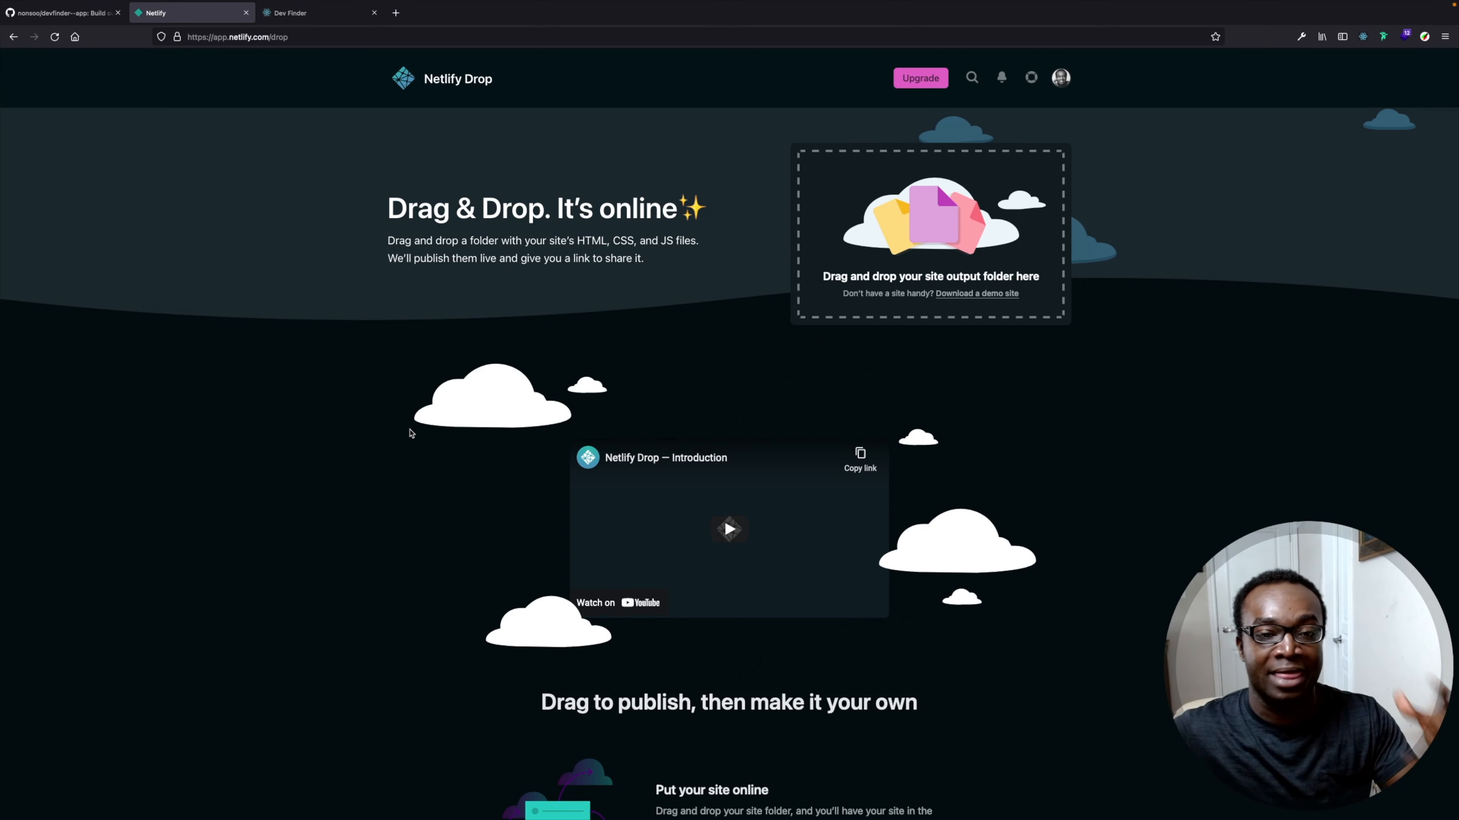
{"action": "key", "text": "super+Left"}
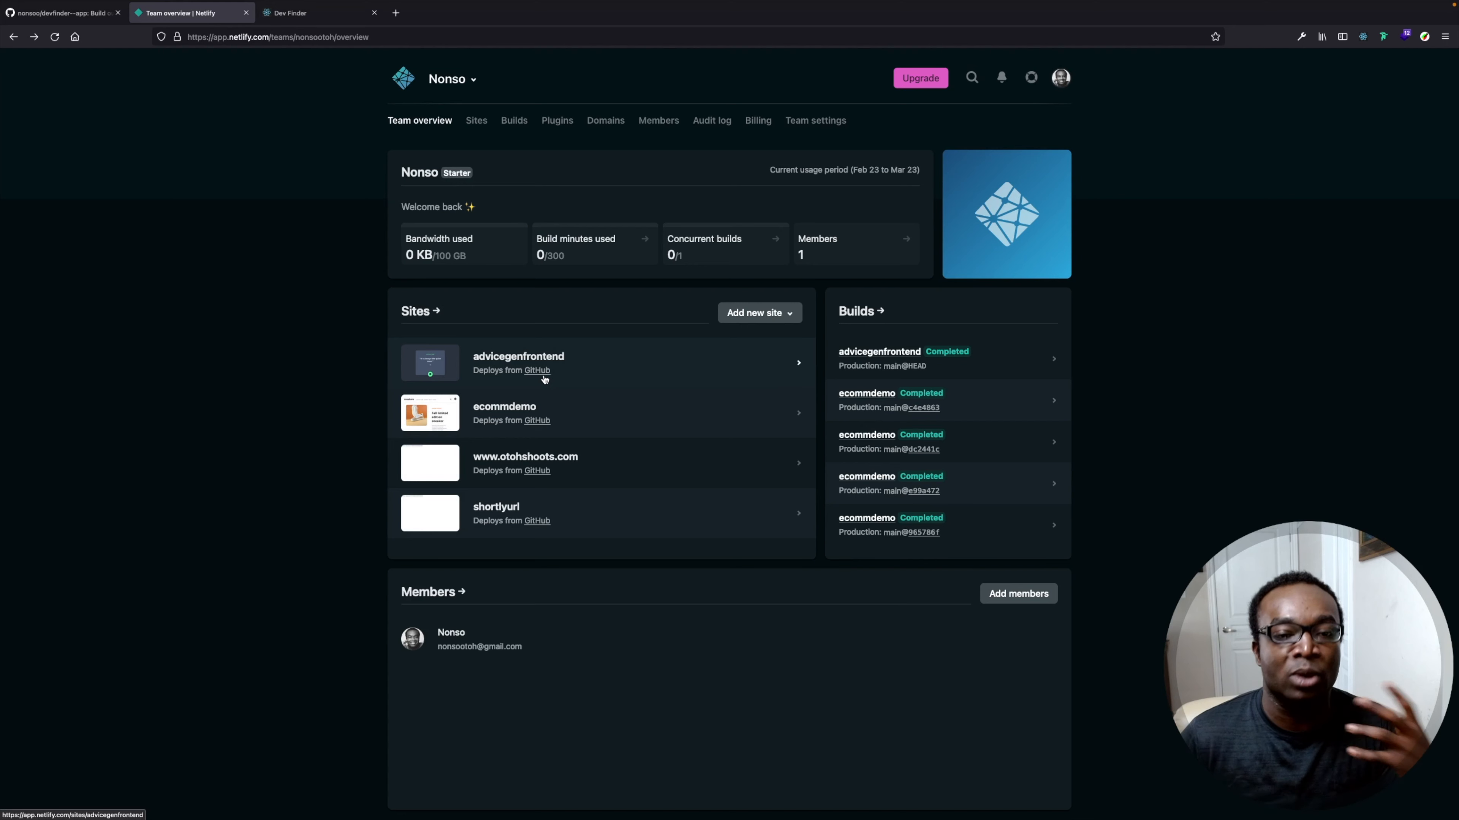
- Add a new site by importing an existing project with GitHub as the Git provider
{"action": "left_click", "coordinate": [757, 314]}
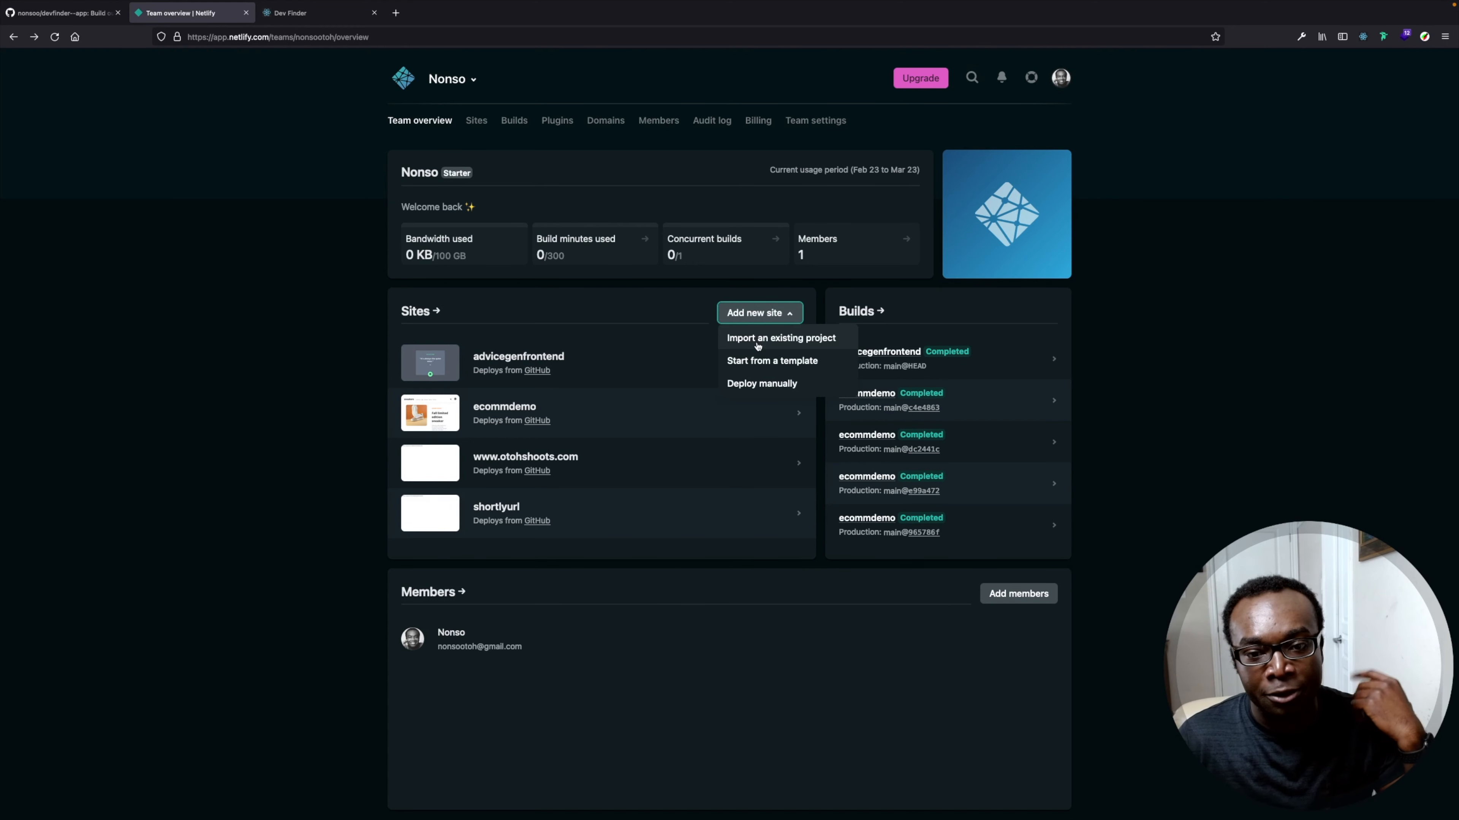
{"action": "left_click", "coordinate": [757, 345]}
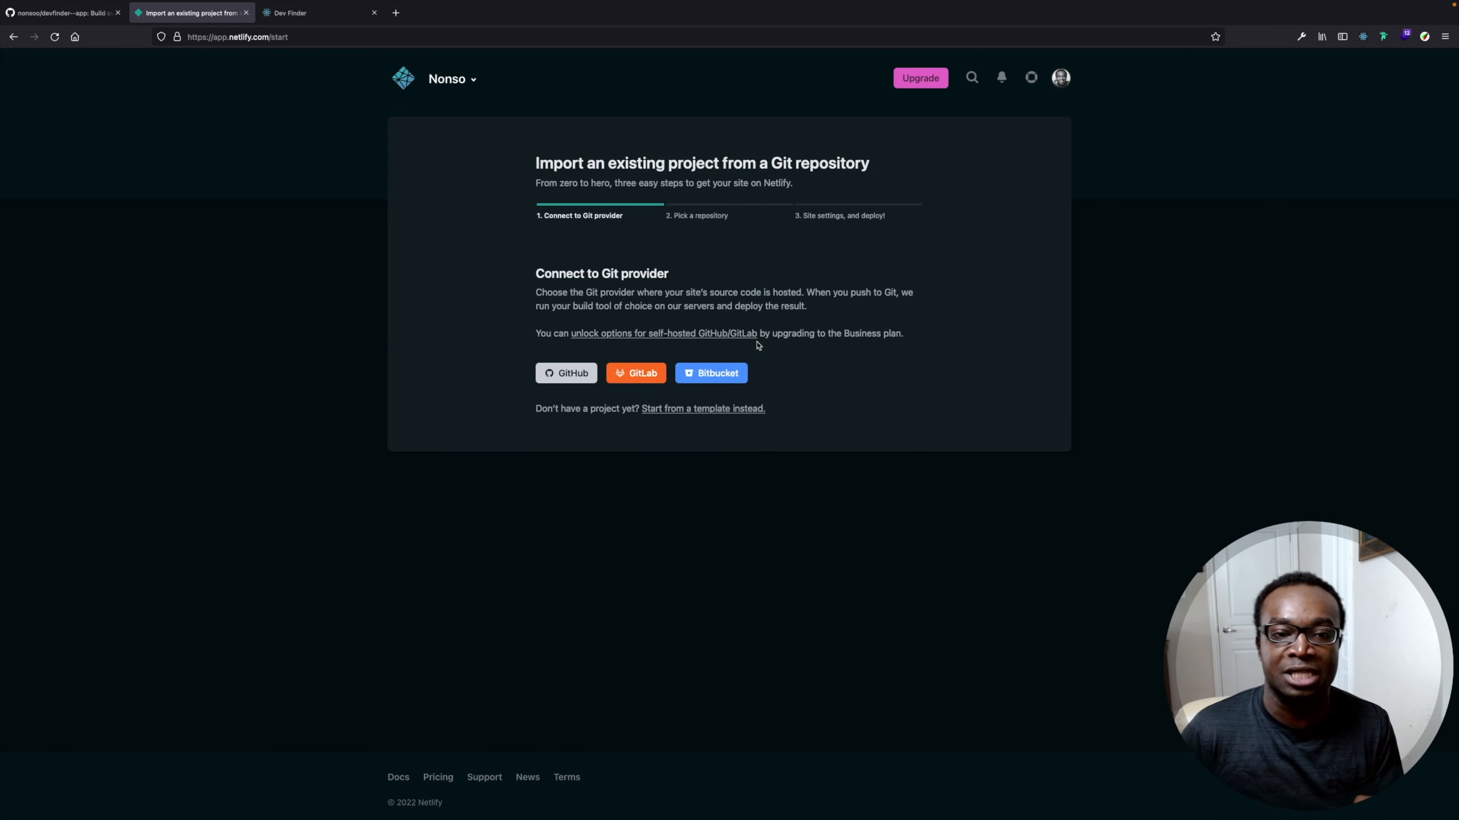
{"action": "left_click", "coordinate": [582, 382]}
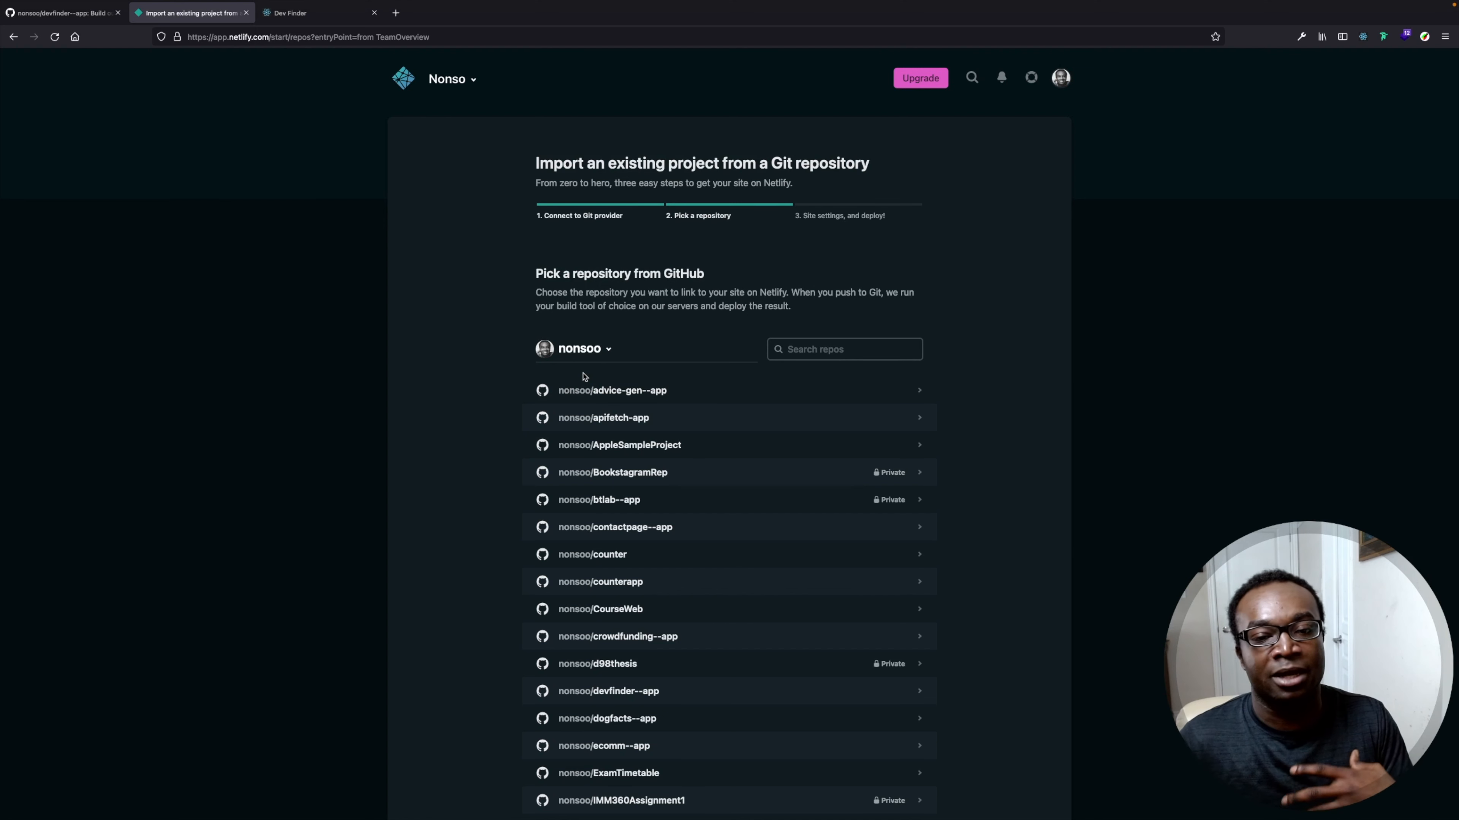
- Search the repositories for devfinder, check the project on GitHub, and pick devfinder--app for the import
{"action": "left_click", "coordinate": [807, 349]}
{"action": "type", "text": "devfinder"}
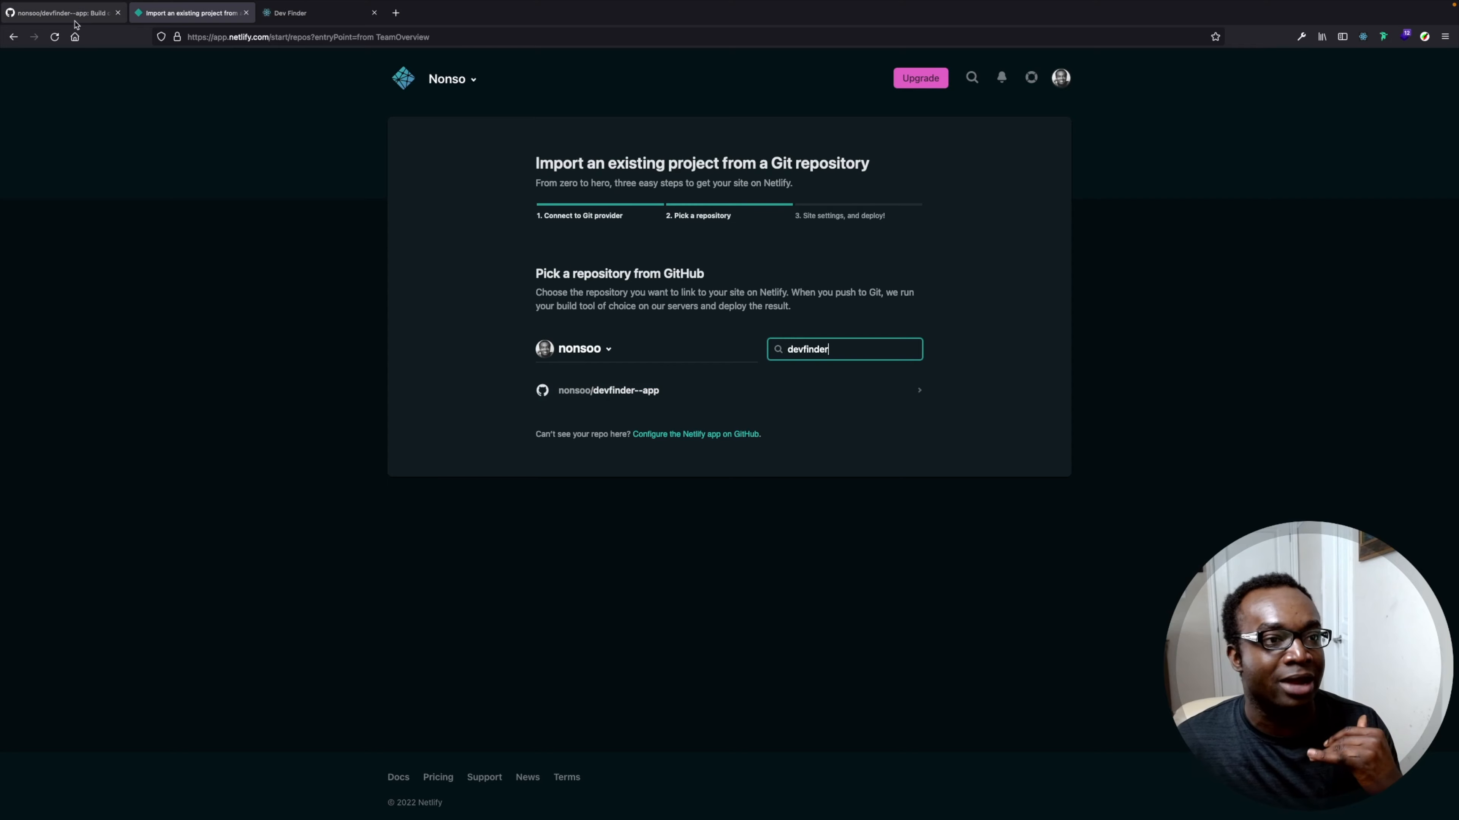
{"action": "left_click", "coordinate": [60, 13]}
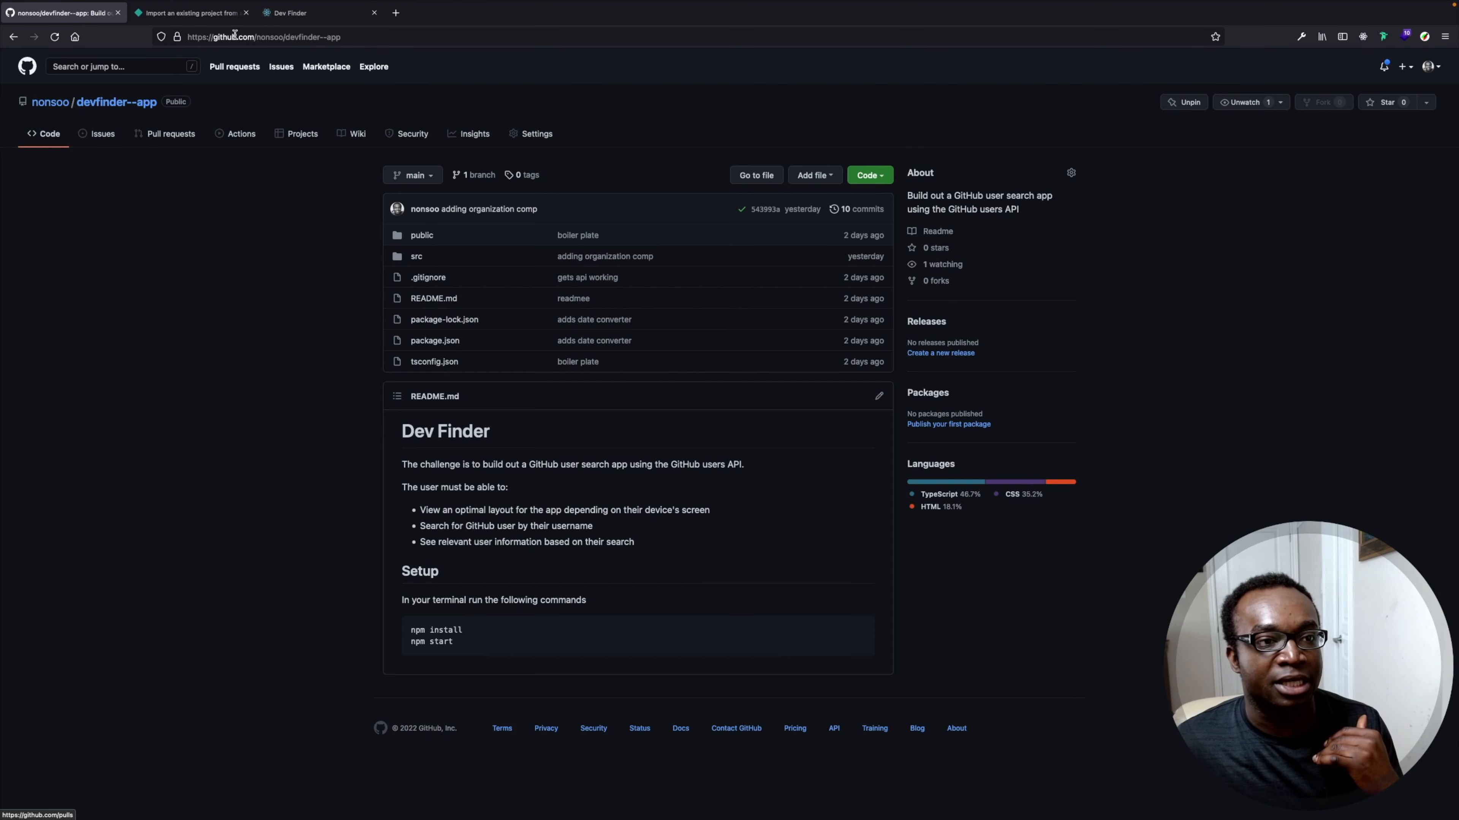
{"action": "left_click", "coordinate": [191, 12]}
{"action": "left_click", "coordinate": [649, 396]}
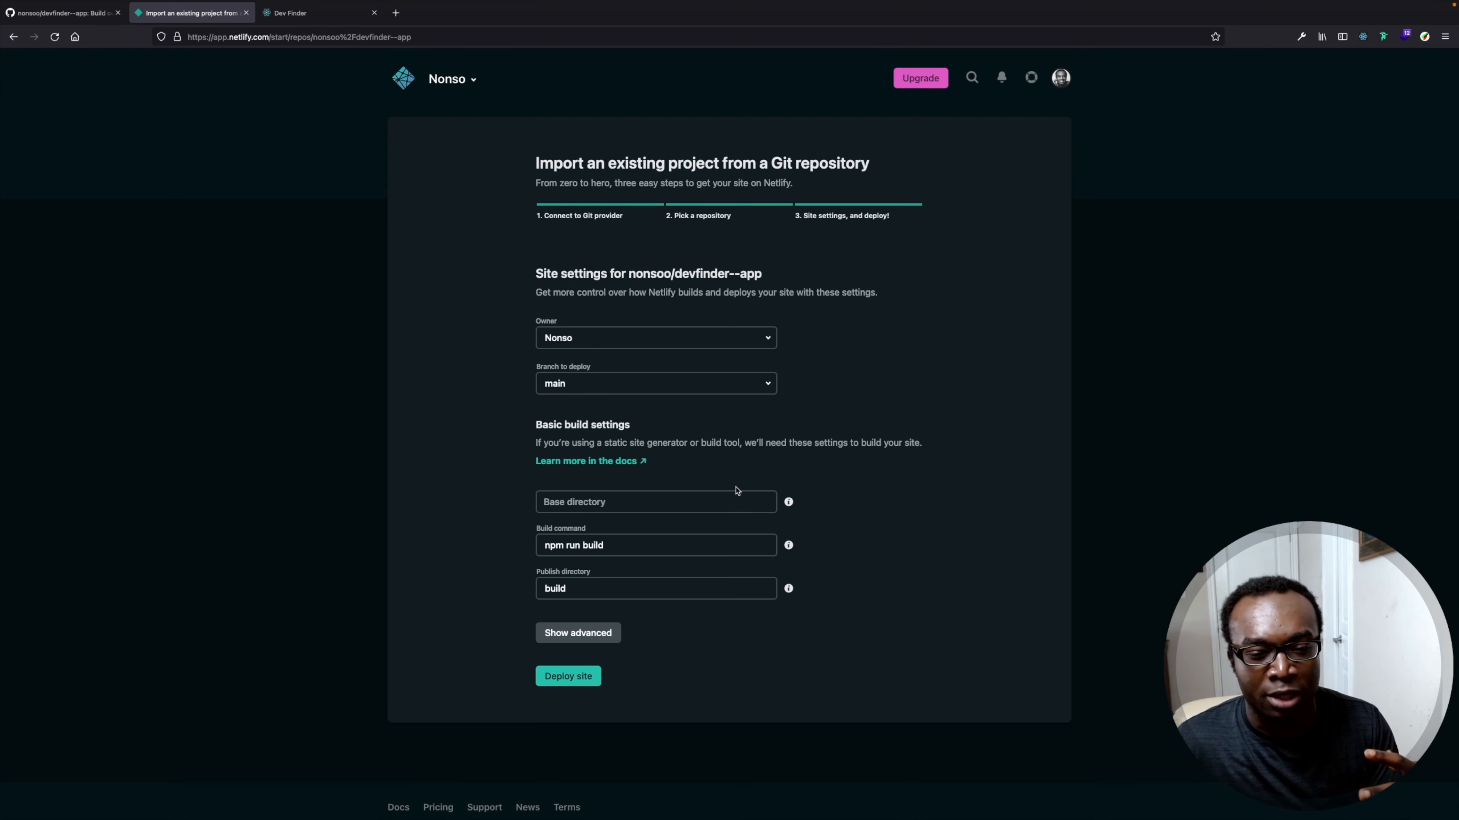
- Check the available deploy branches and compare the base directory setting with the repository's file structure on GitHub
{"action": "left_click", "coordinate": [717, 394]}
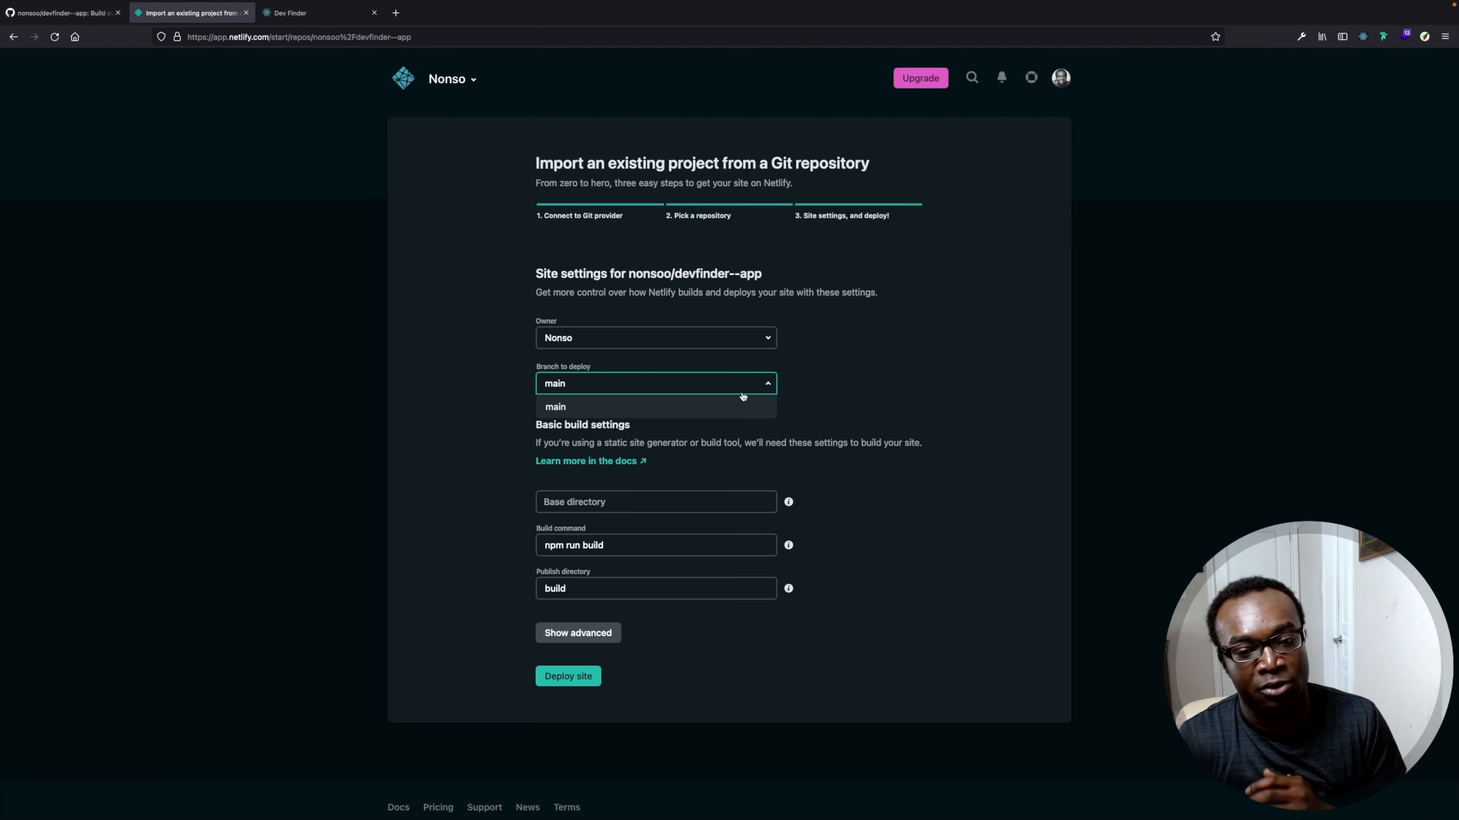
{"action": "left_click", "coordinate": [424, 509]}
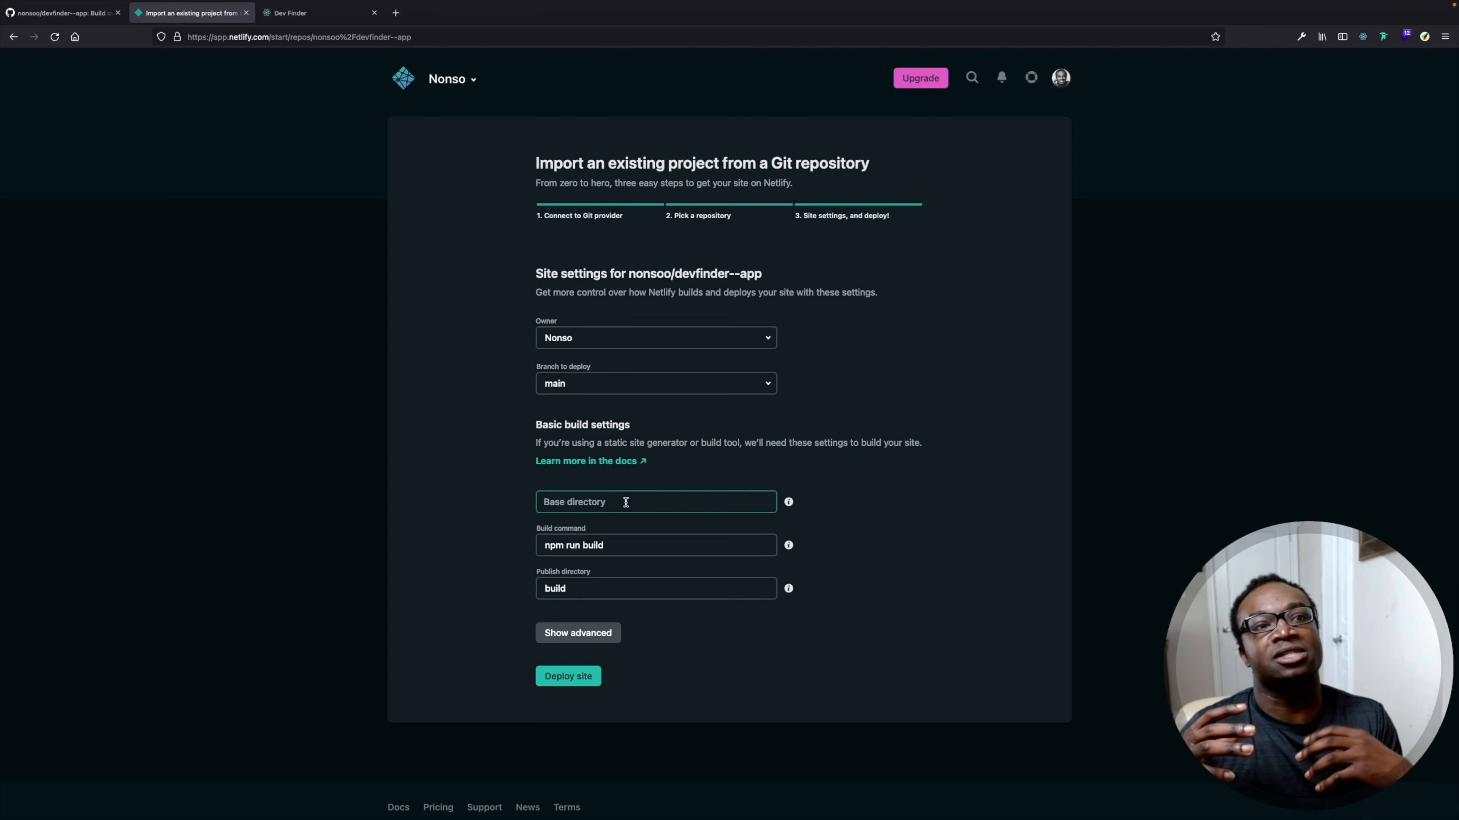
{"action": "left_click", "coordinate": [89, 15]}
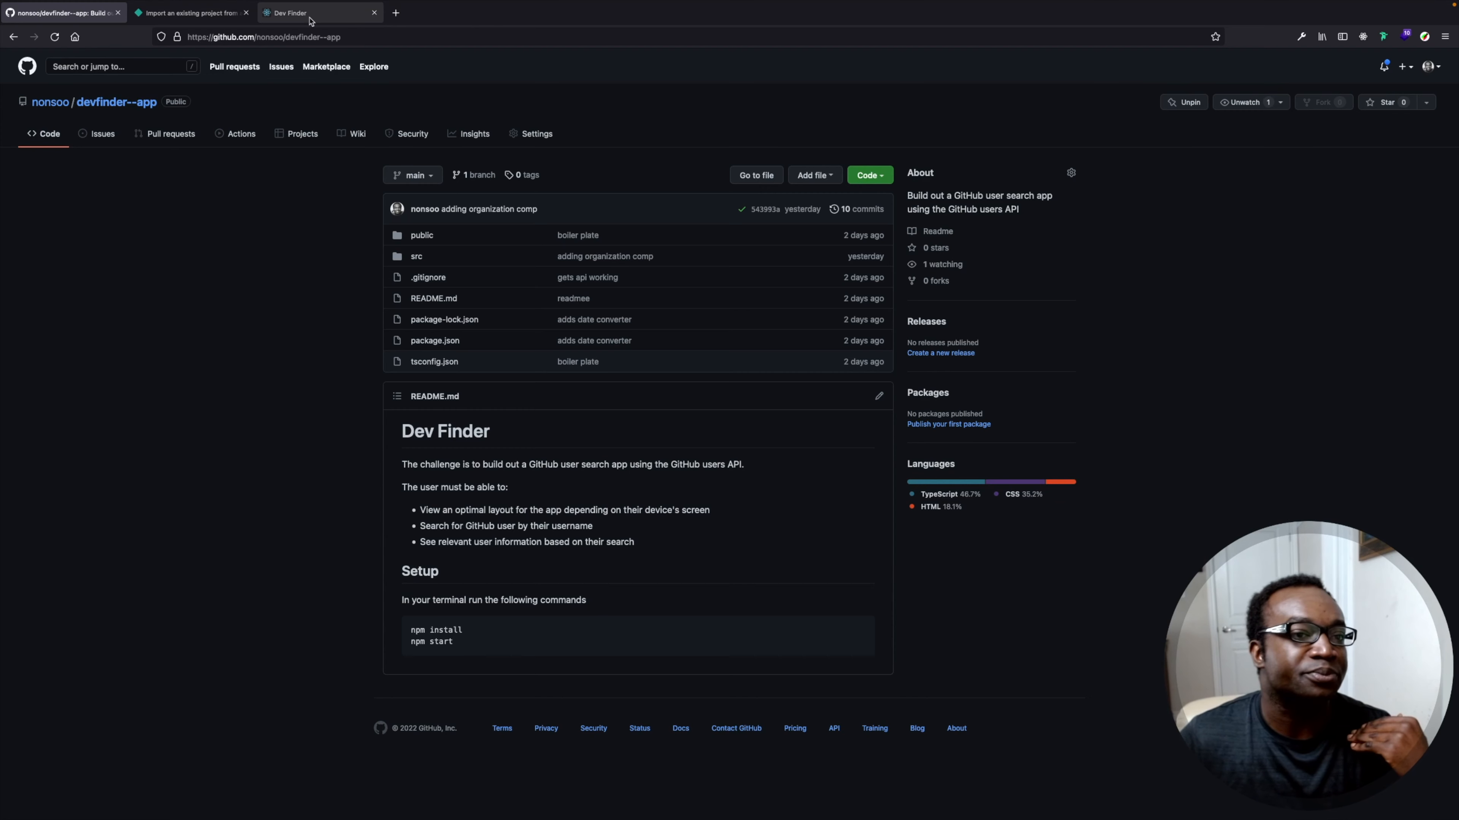
{"action": "left_click", "coordinate": [218, 12]}
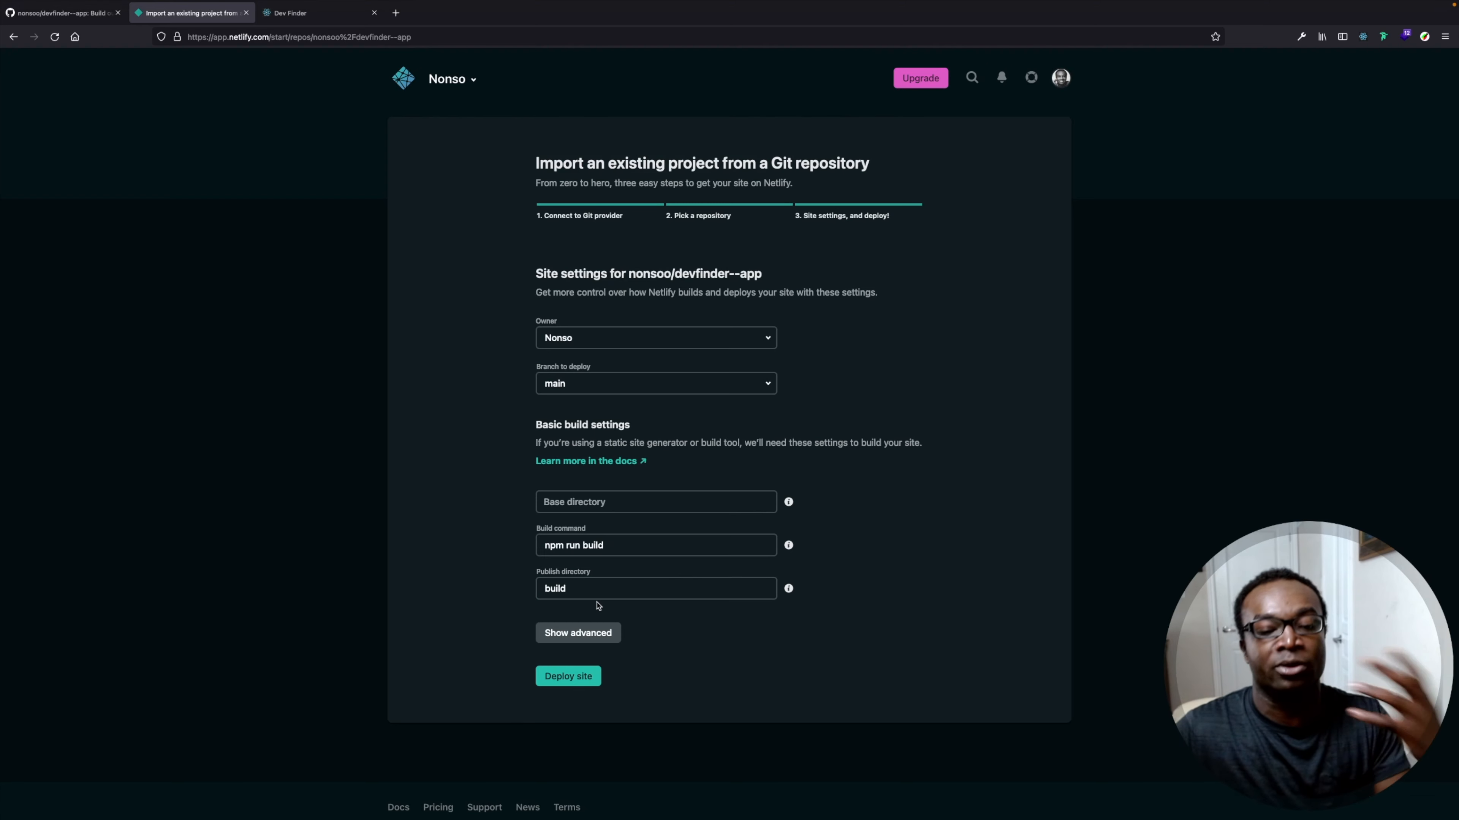
- Review the advanced build settings and deploy the site from the main branch
{"action": "left_click", "coordinate": [574, 633]}
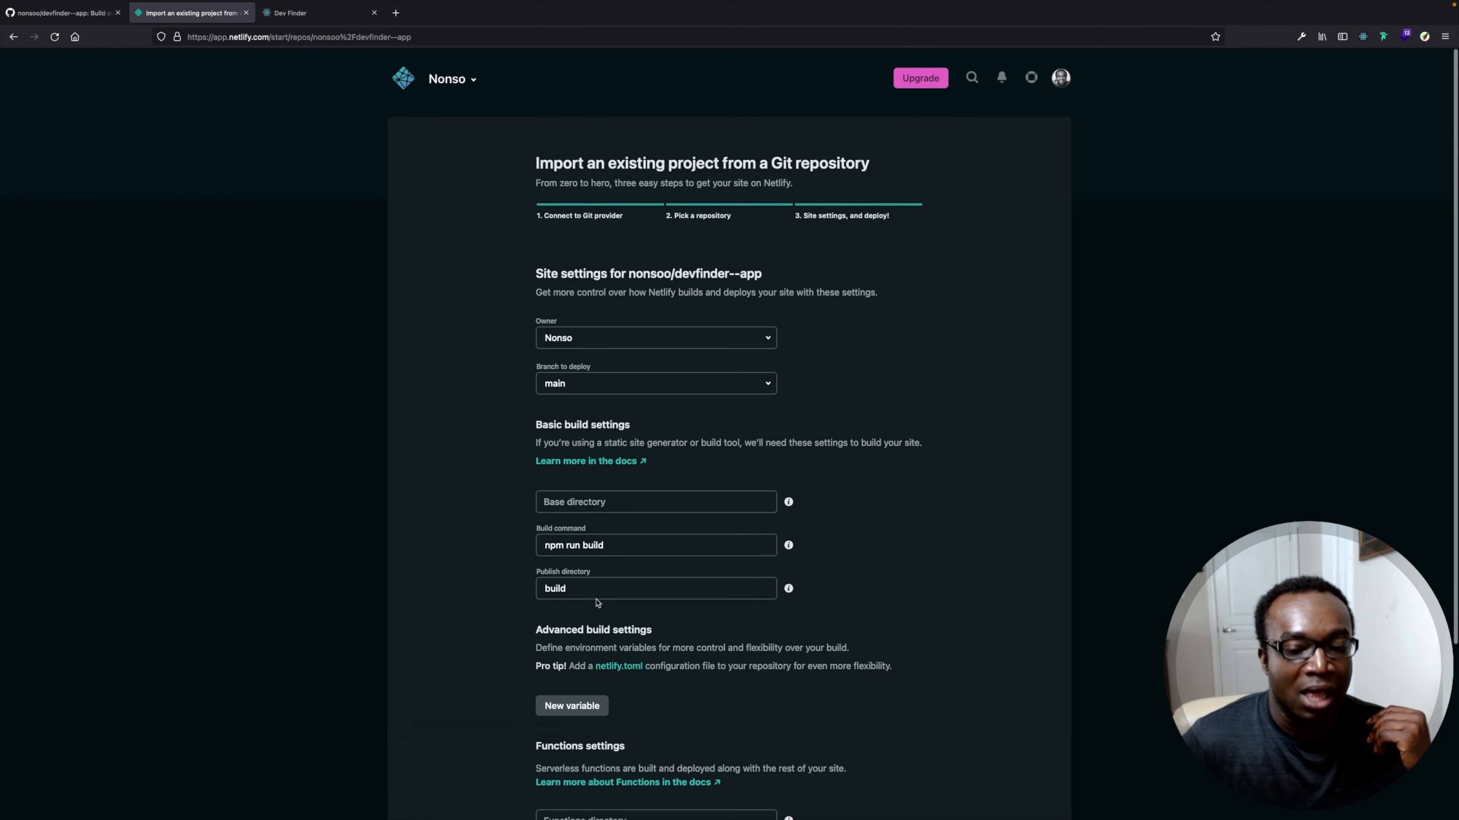
{"action": "scroll", "coordinate": [442, 609], "scroll_direction": "down", "scroll_amount": 4}
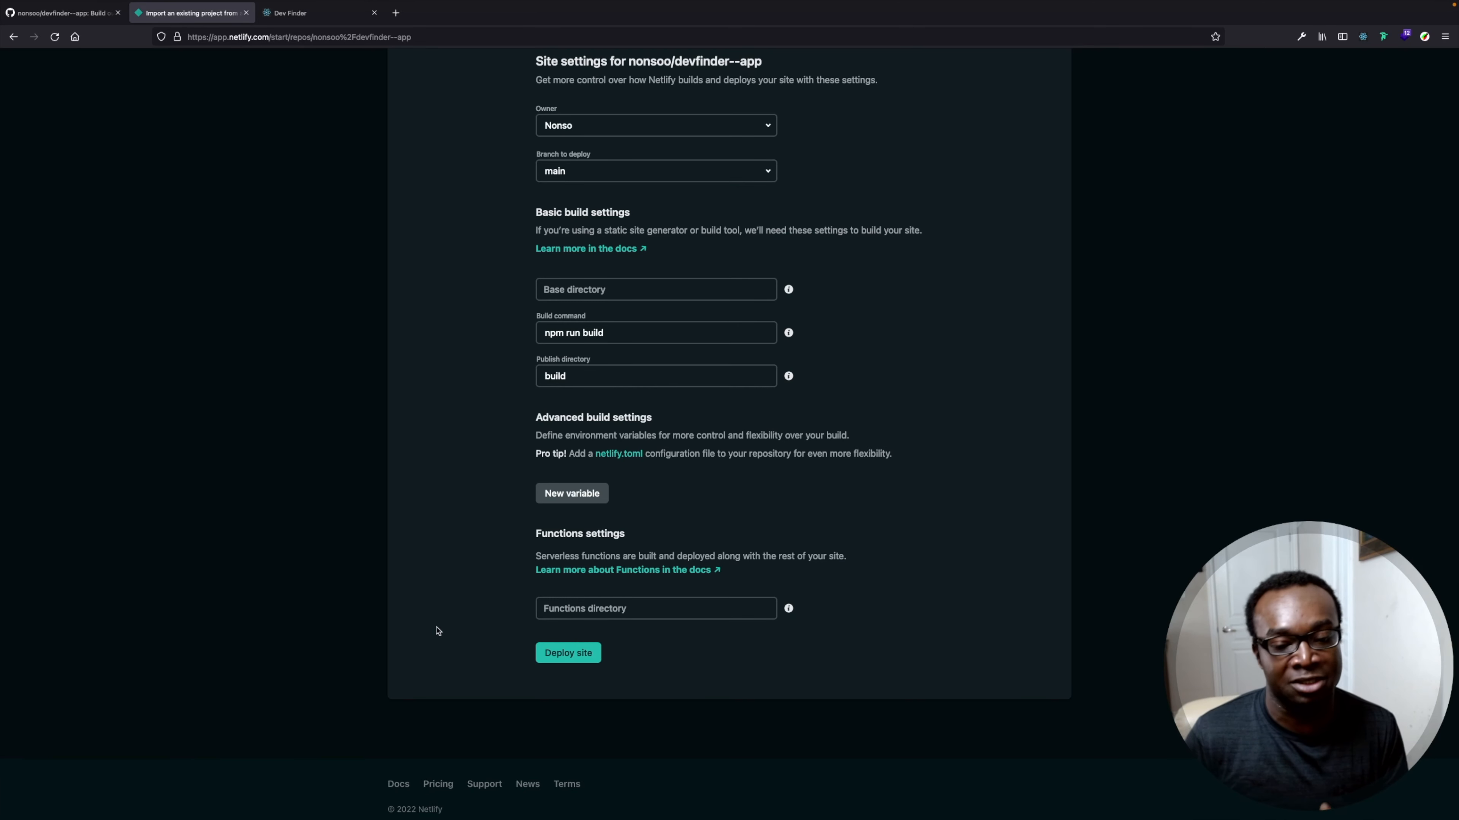
{"action": "scroll", "coordinate": [436, 631], "scroll_direction": "up", "scroll_amount": 5}
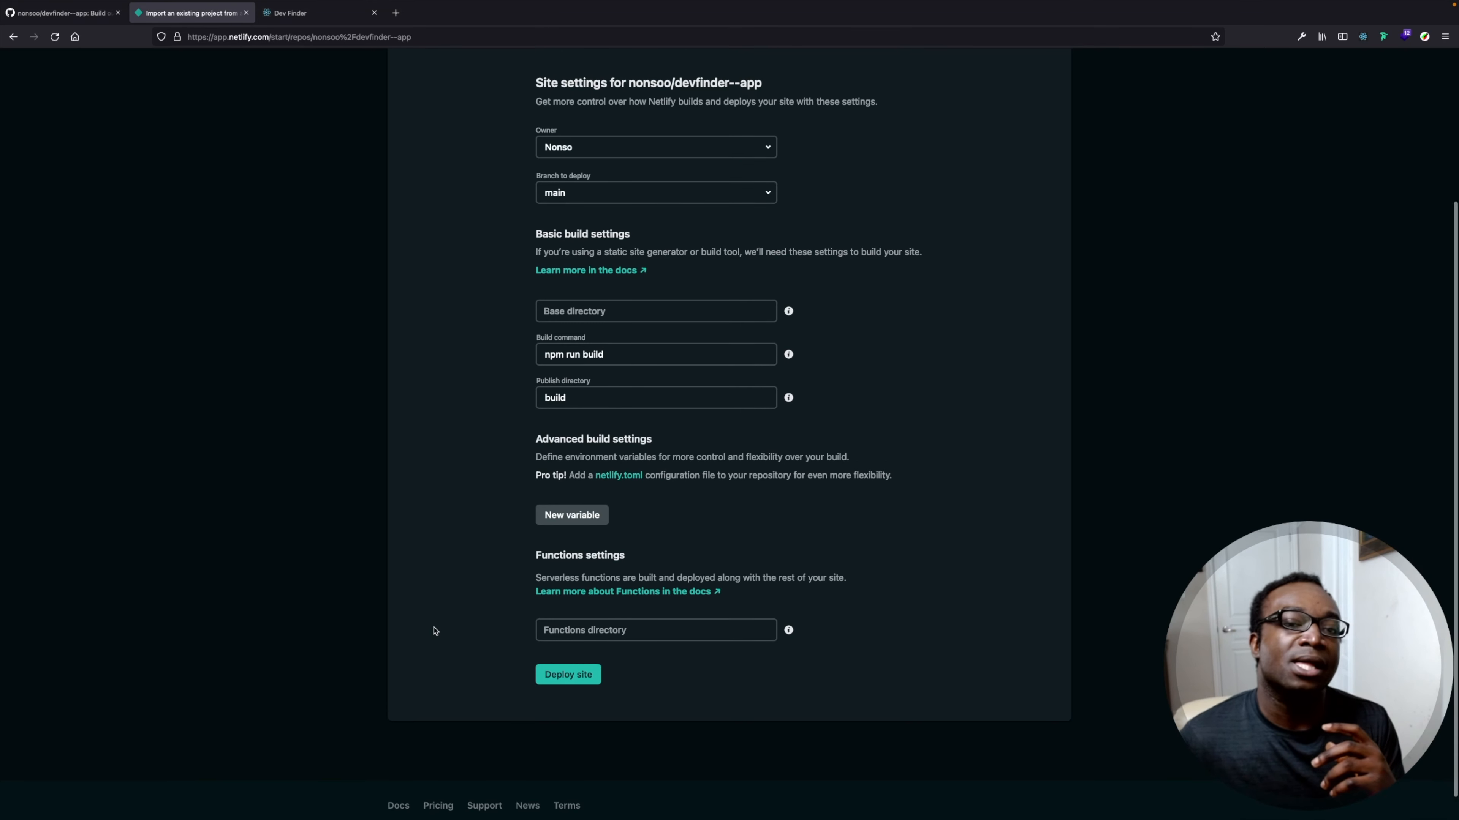
{"action": "scroll", "coordinate": [436, 626], "scroll_direction": "down", "scroll_amount": 4}
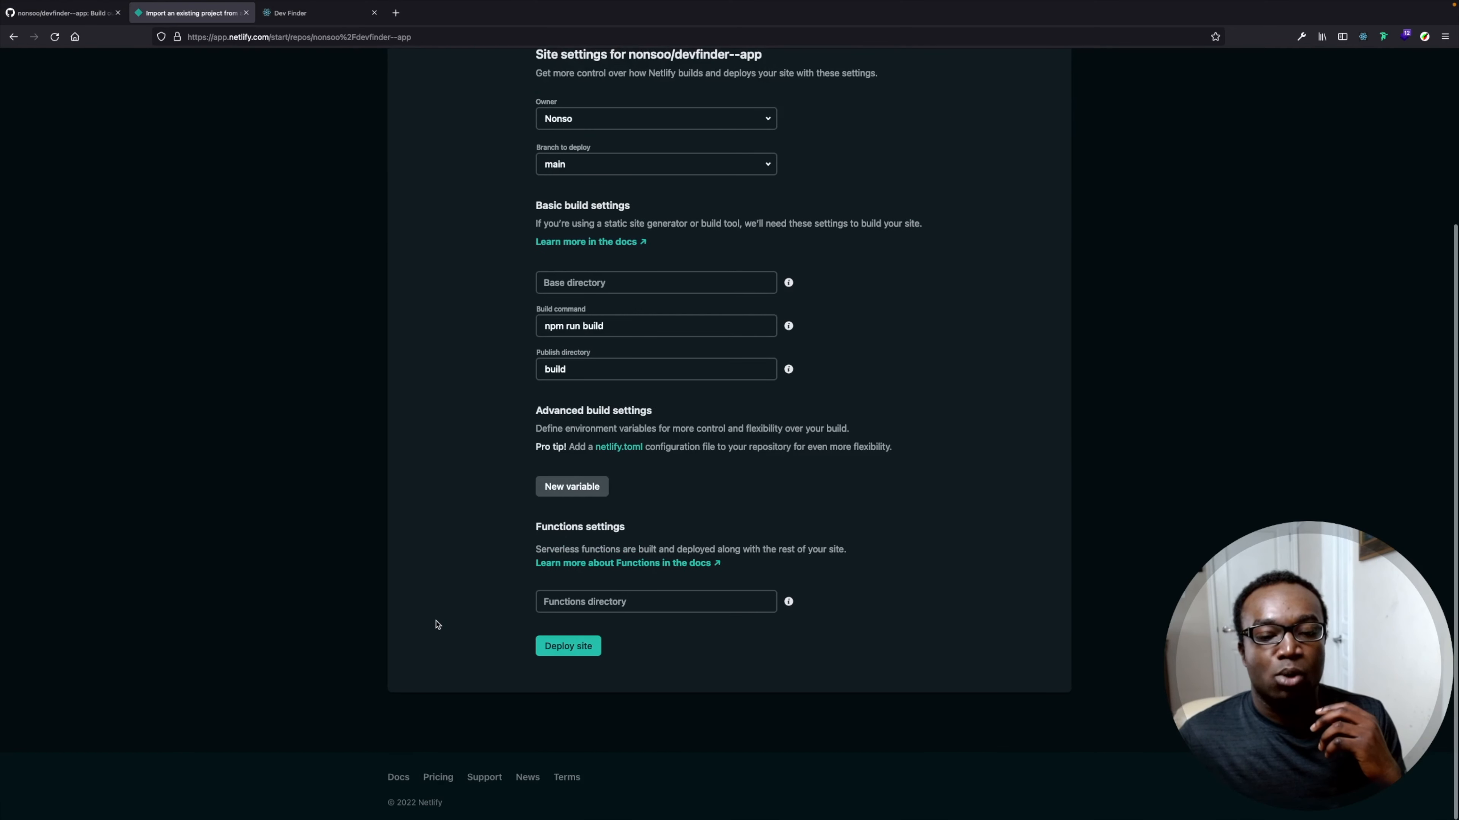
{"action": "left_click", "coordinate": [579, 648]}
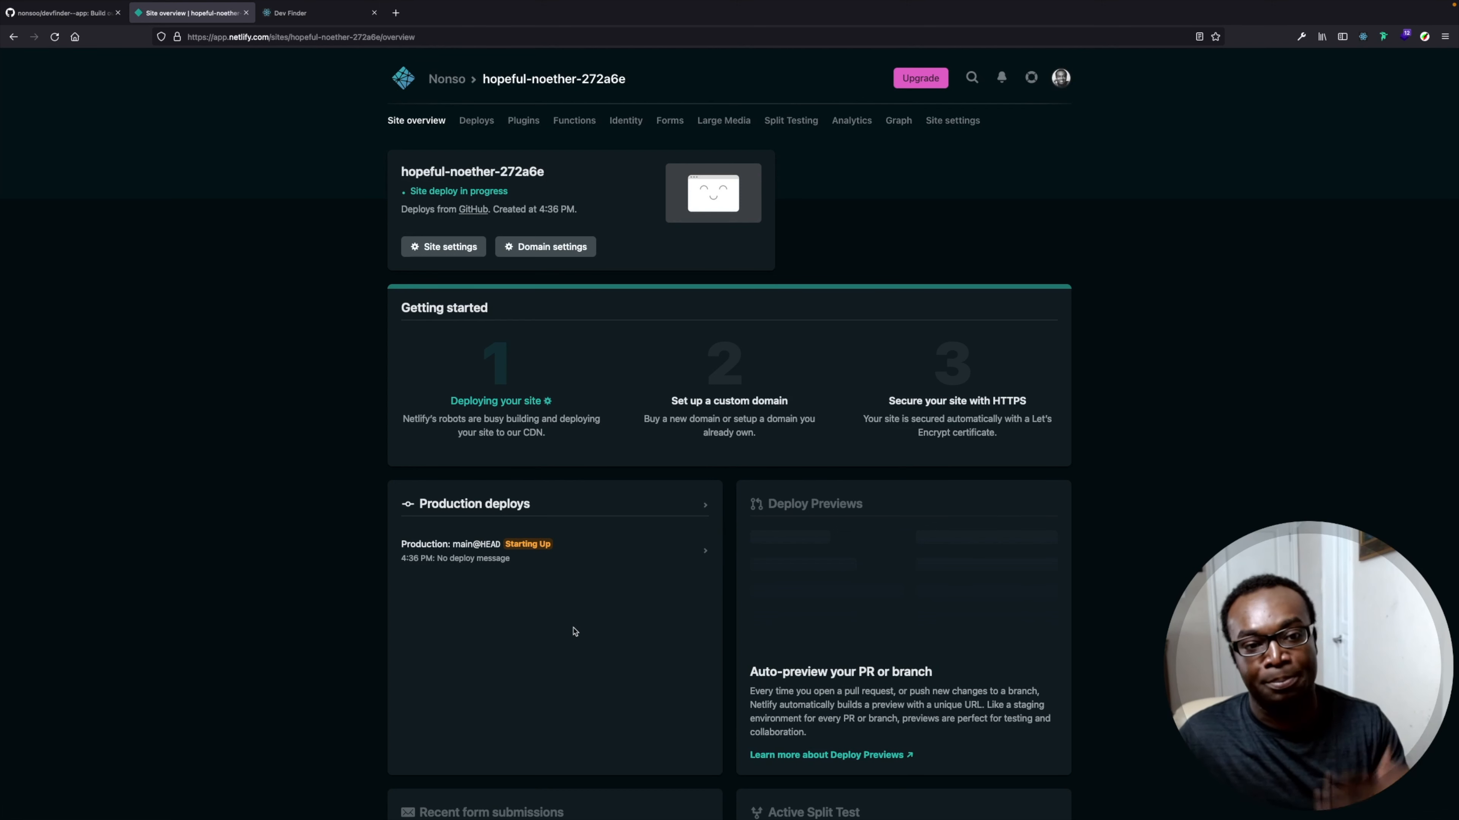
- In the site's domain settings, try to change the default site name to github-devfinder
{"action": "left_click", "coordinate": [559, 251]}
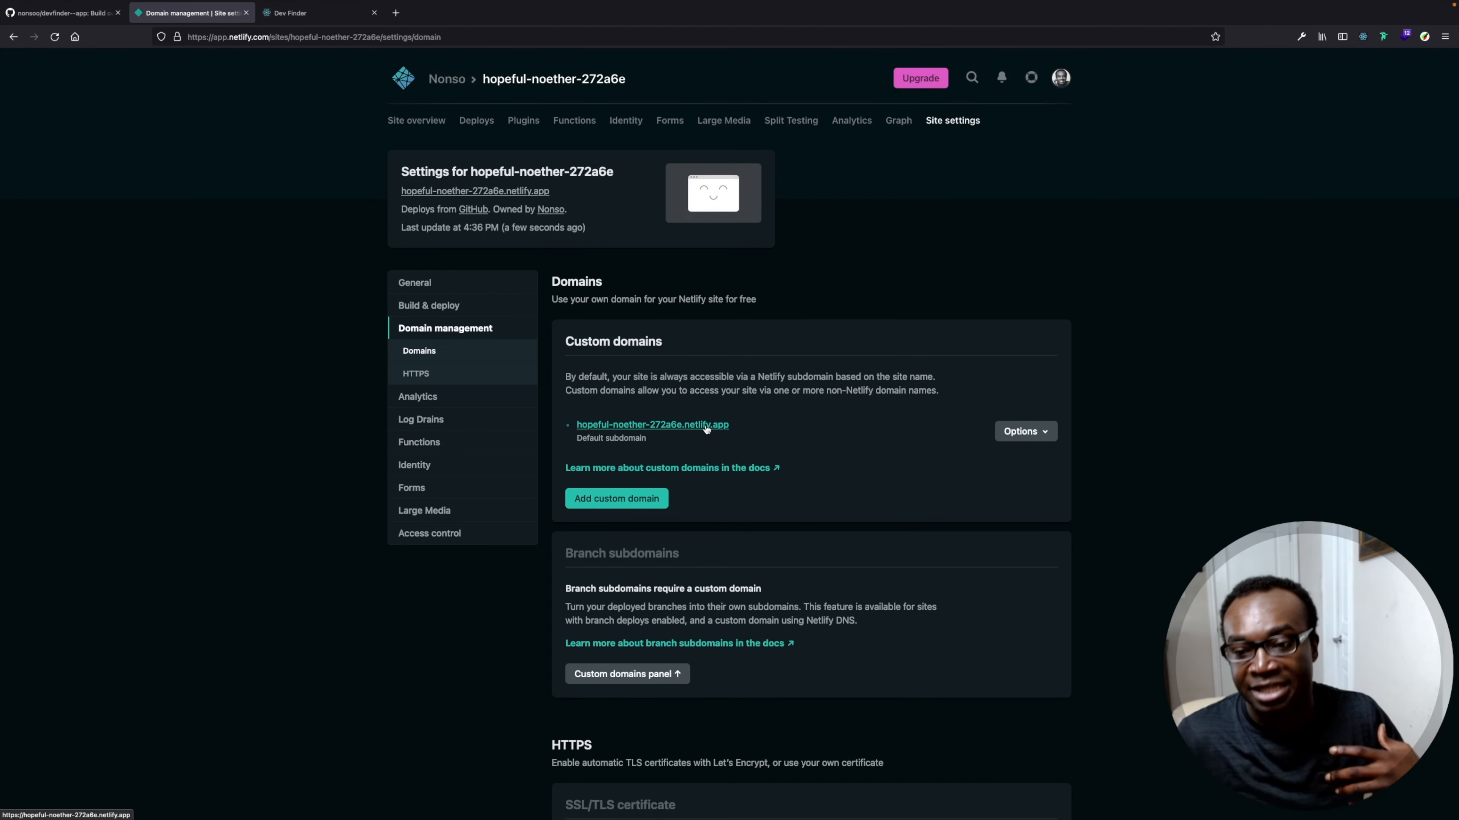
{"action": "left_click", "coordinate": [1025, 431]}
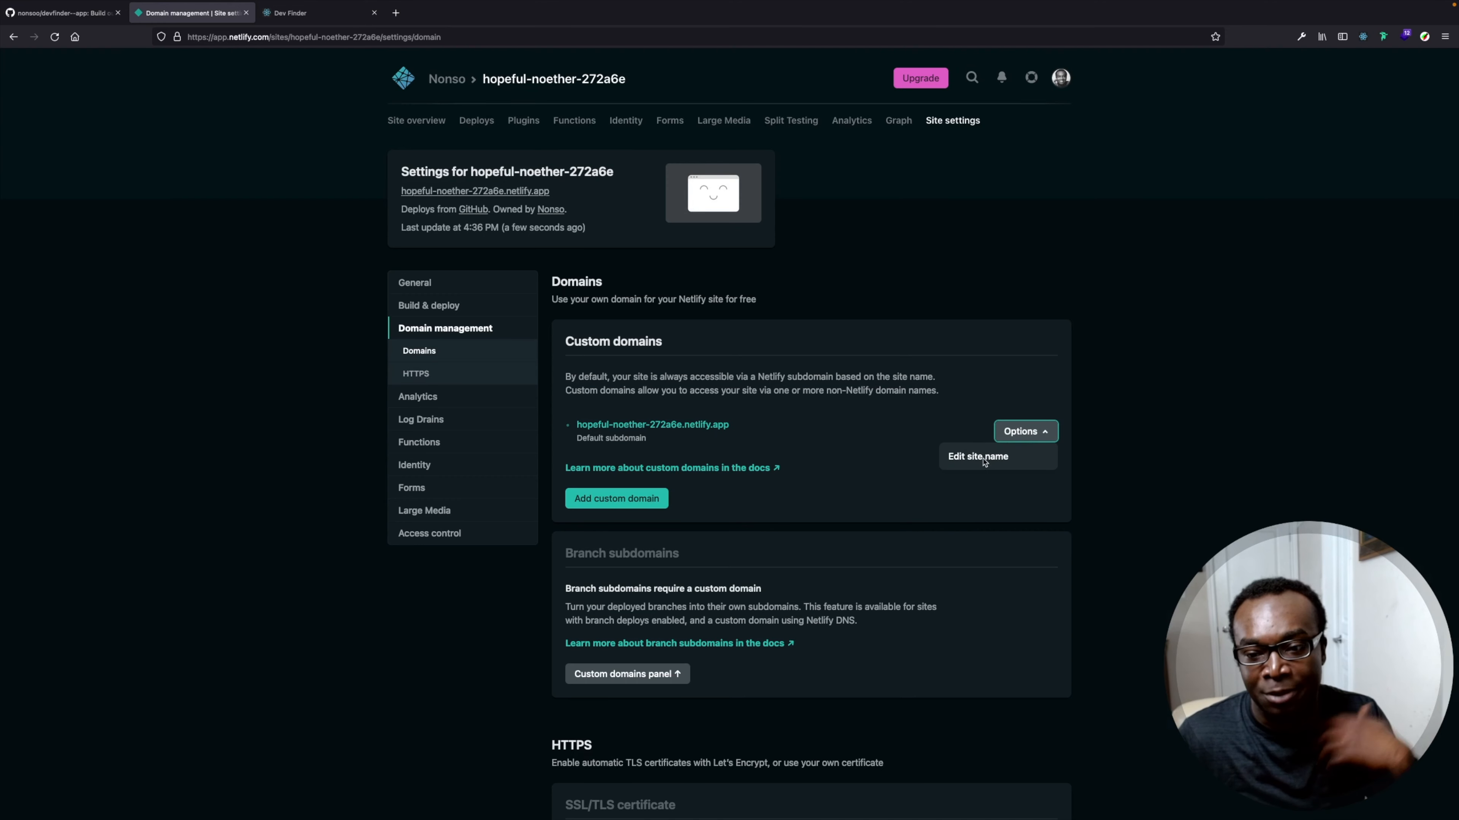
{"action": "left_click", "coordinate": [984, 460]}
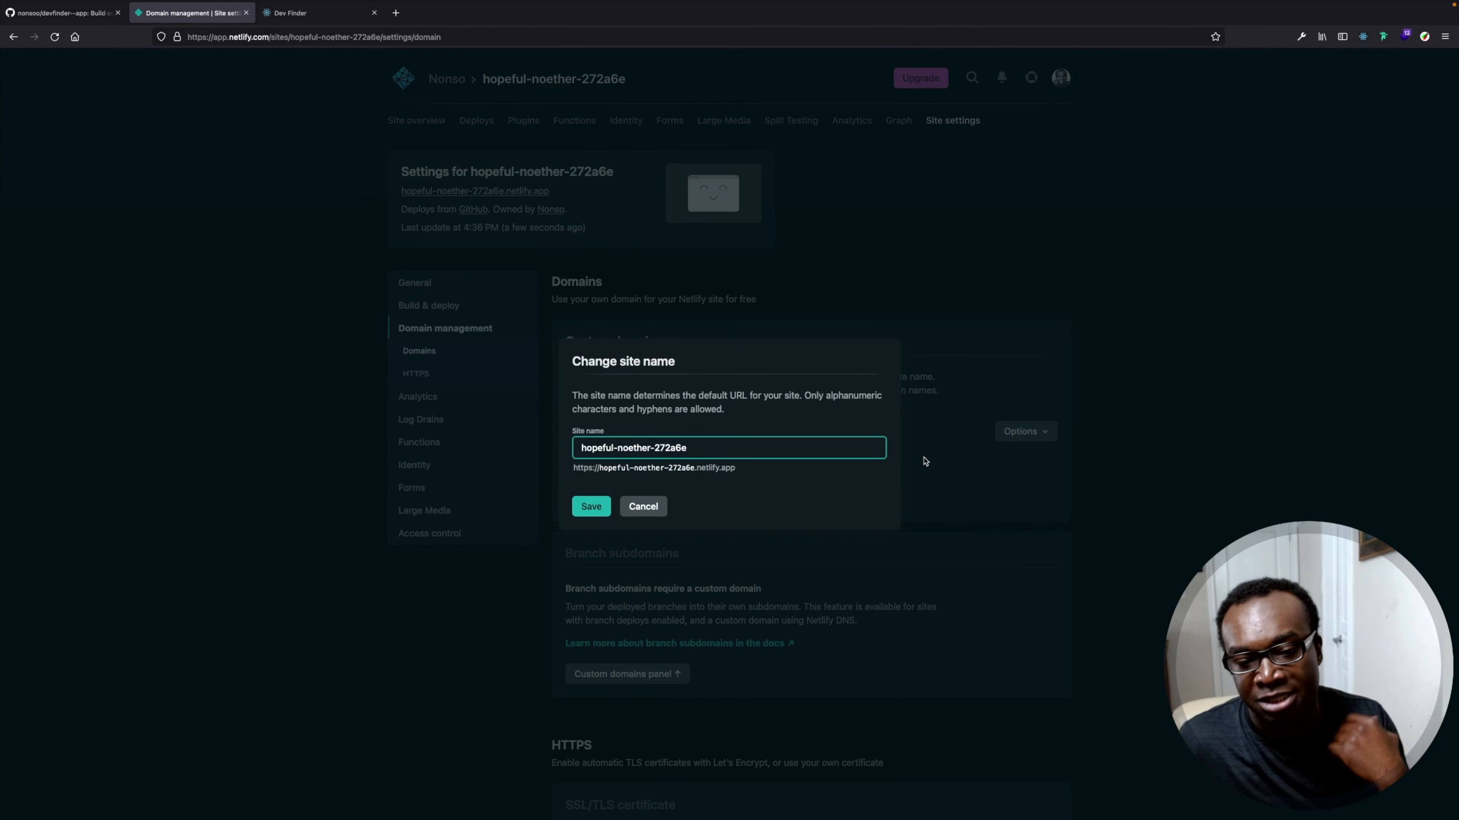
{"action": "left_click_drag", "start_coordinate": [714, 449], "coordinate": [520, 438]}
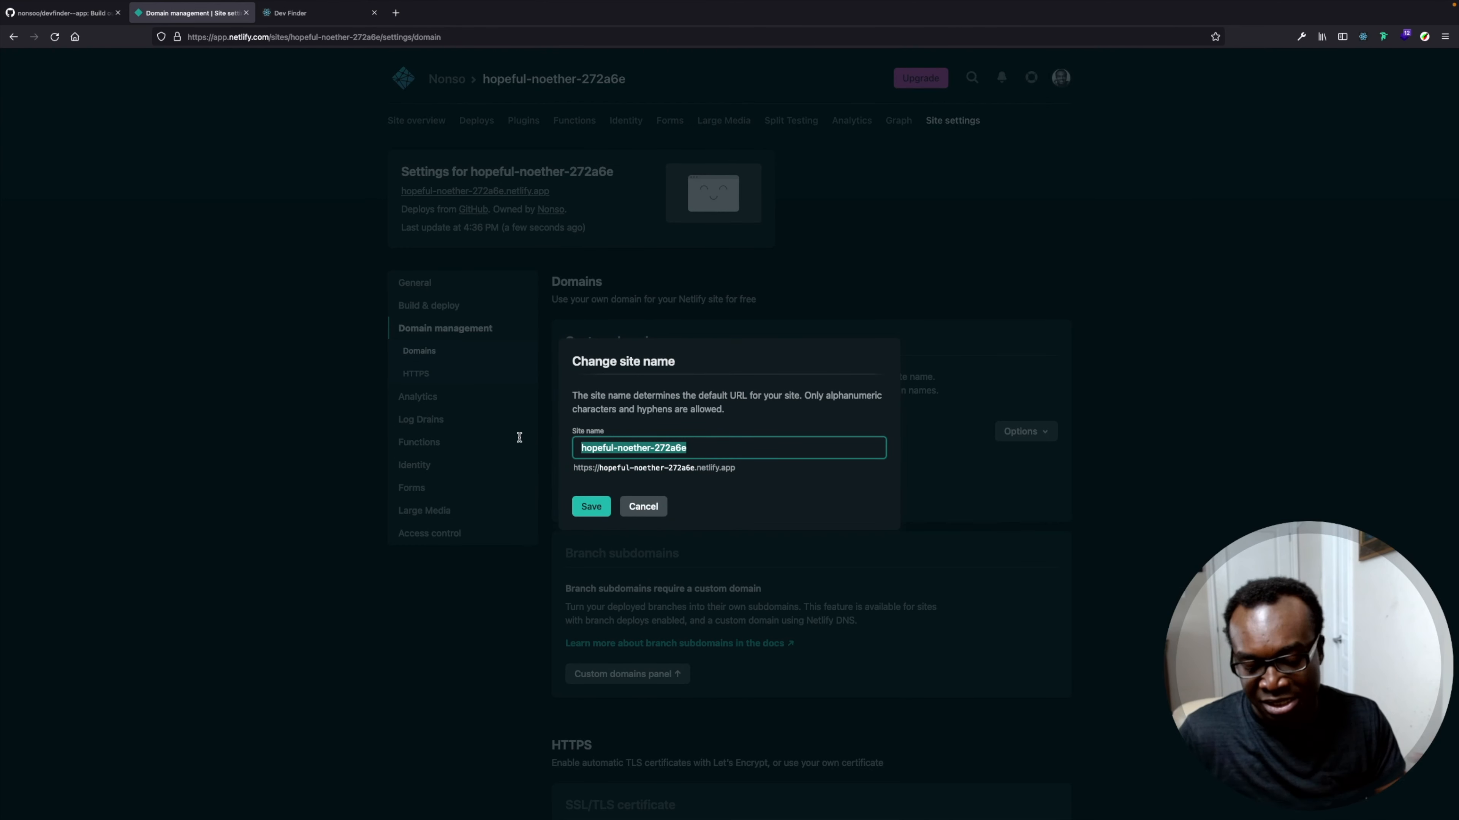
{"action": "key", "text": "BackSpace"}
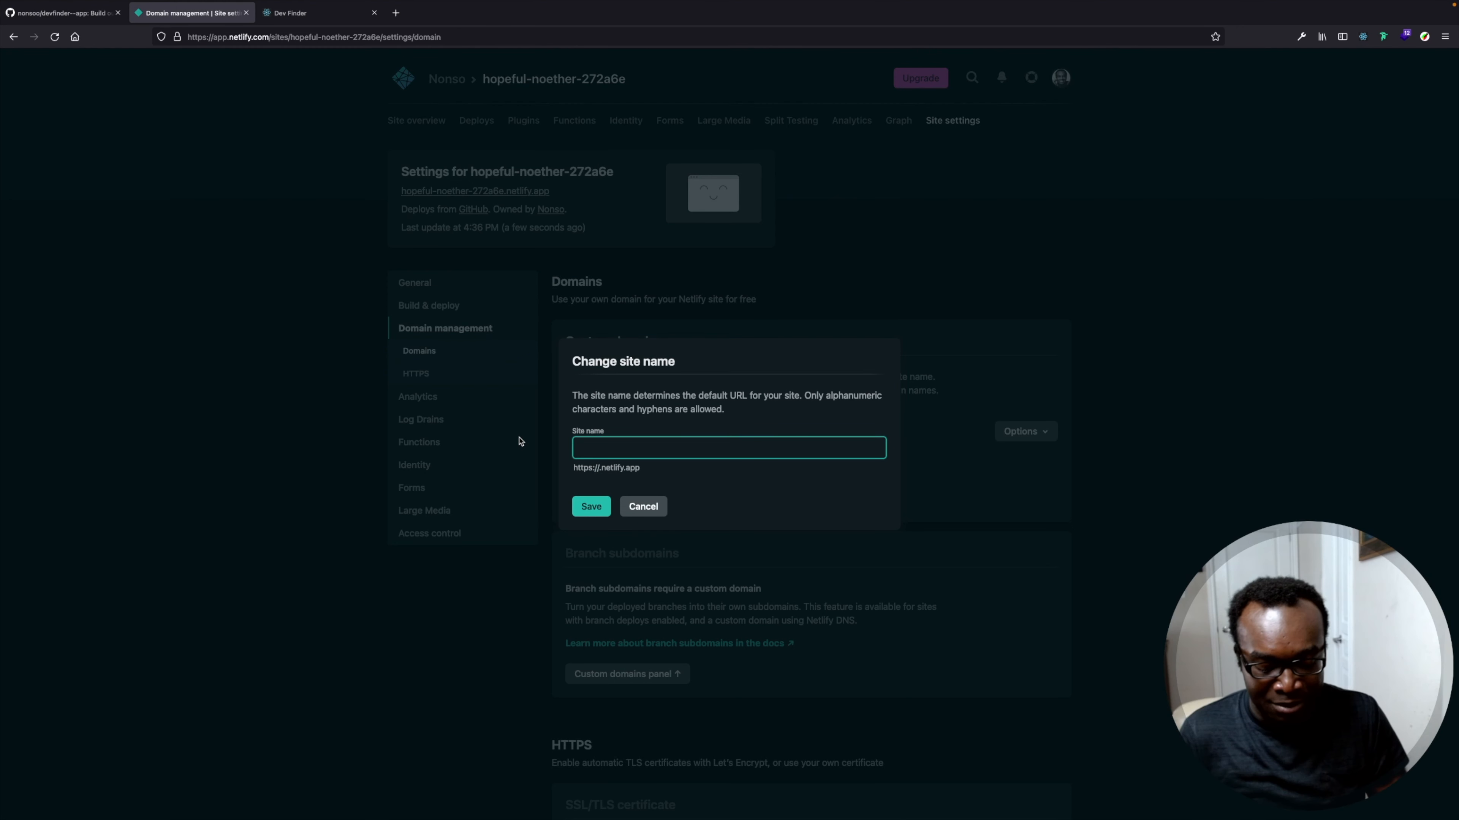
{"action": "type", "text": "github-deve"}
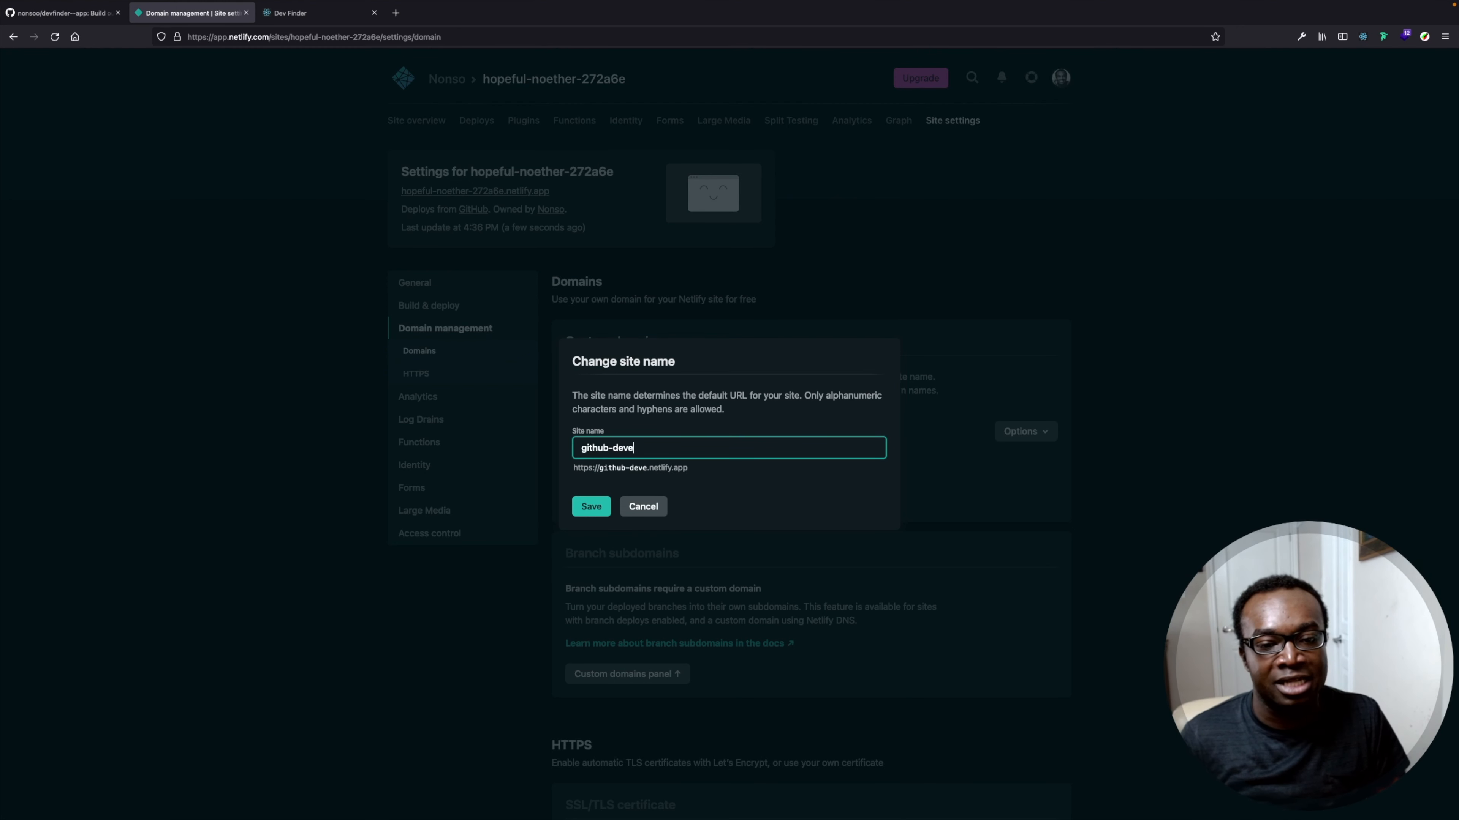
{"action": "key", "text": "BackSpace"}
{"action": "type", "text": "finder"}
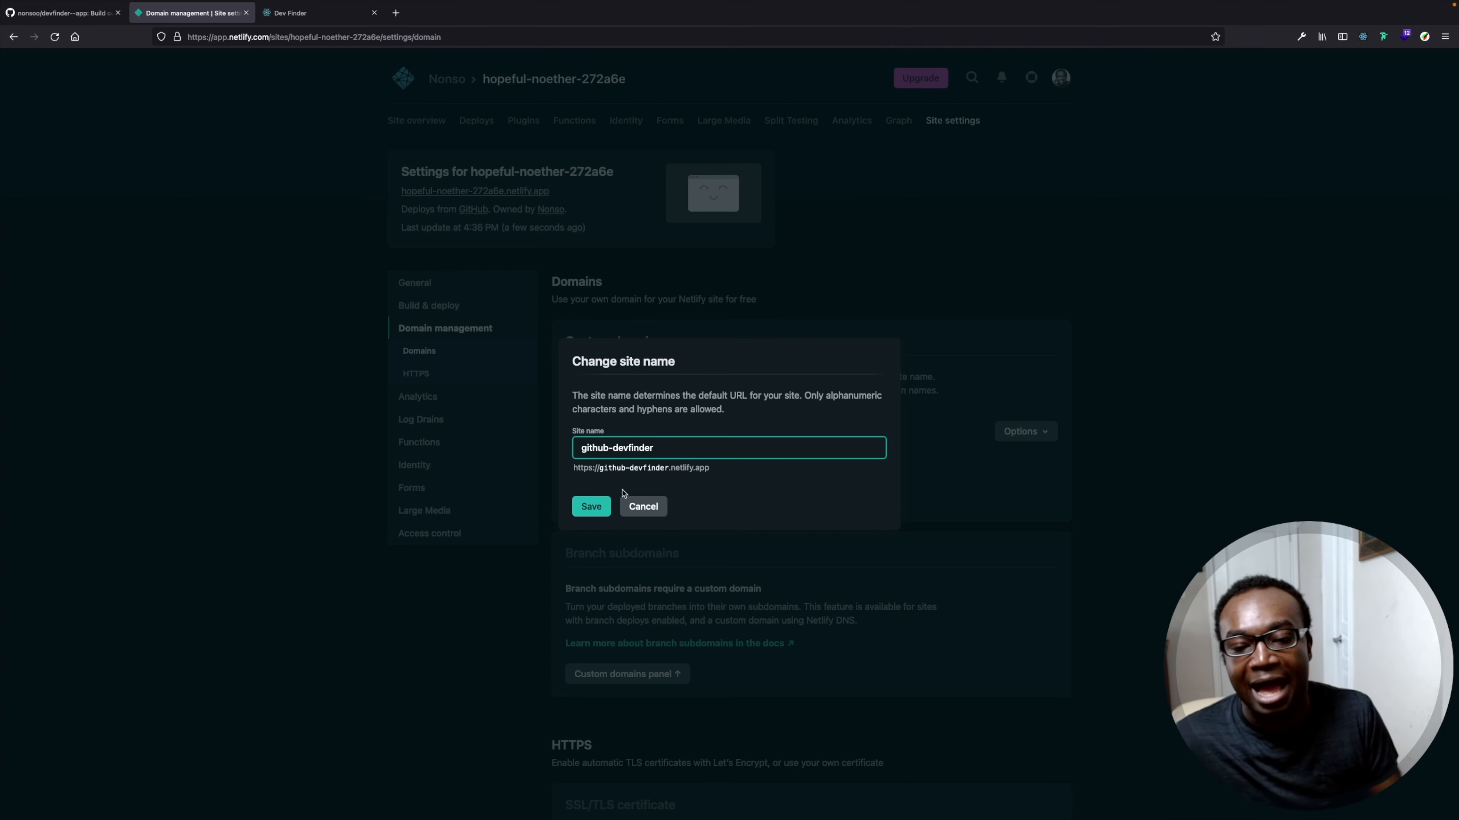
{"action": "left_click_drag", "start_coordinate": [664, 452], "coordinate": [575, 448]}
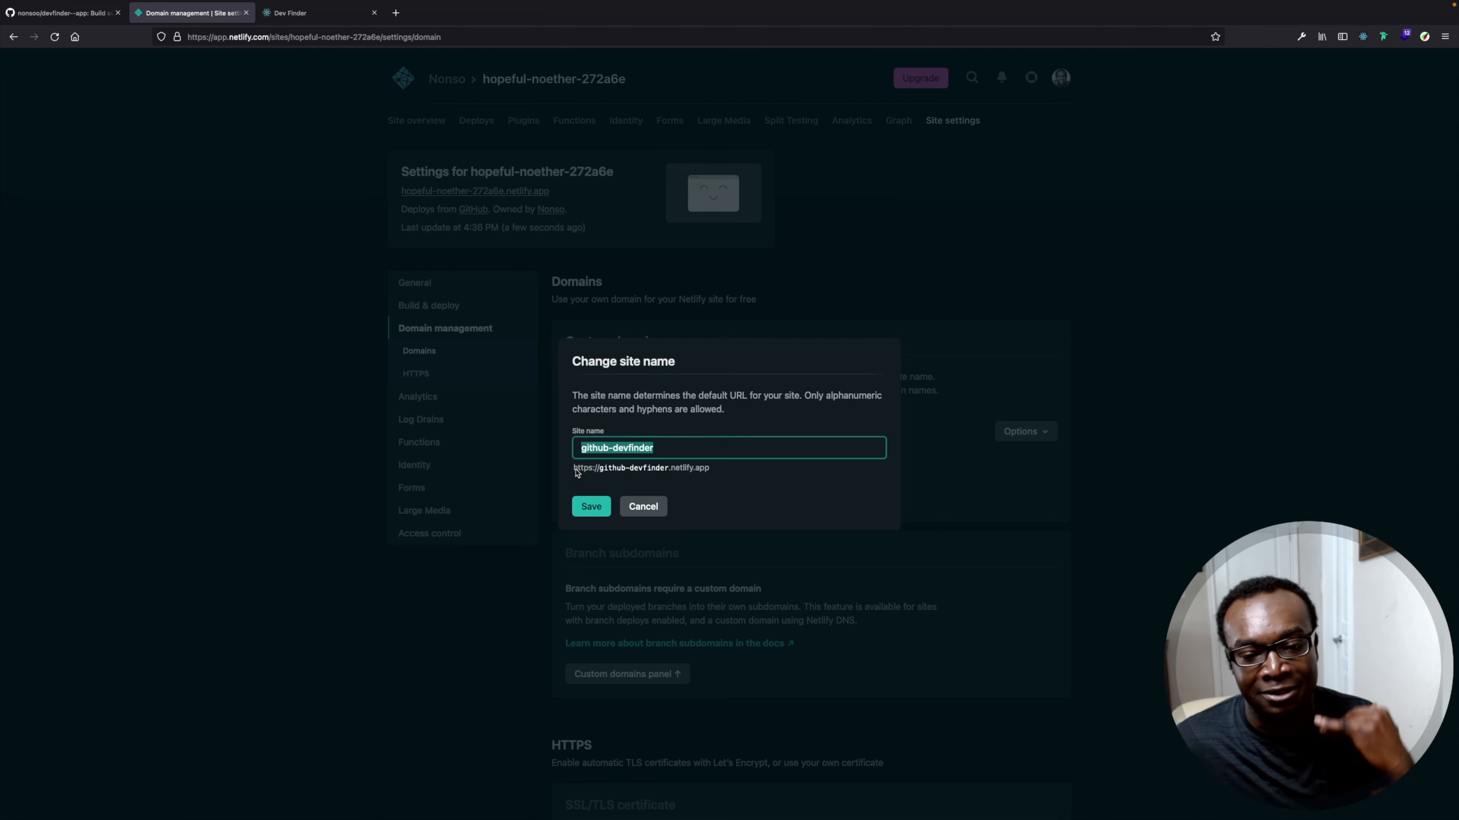
{"action": "left_click", "coordinate": [589, 505]}
- Shorten the proposed site name to github-devfin
{"action": "left_click", "coordinate": [667, 448]}
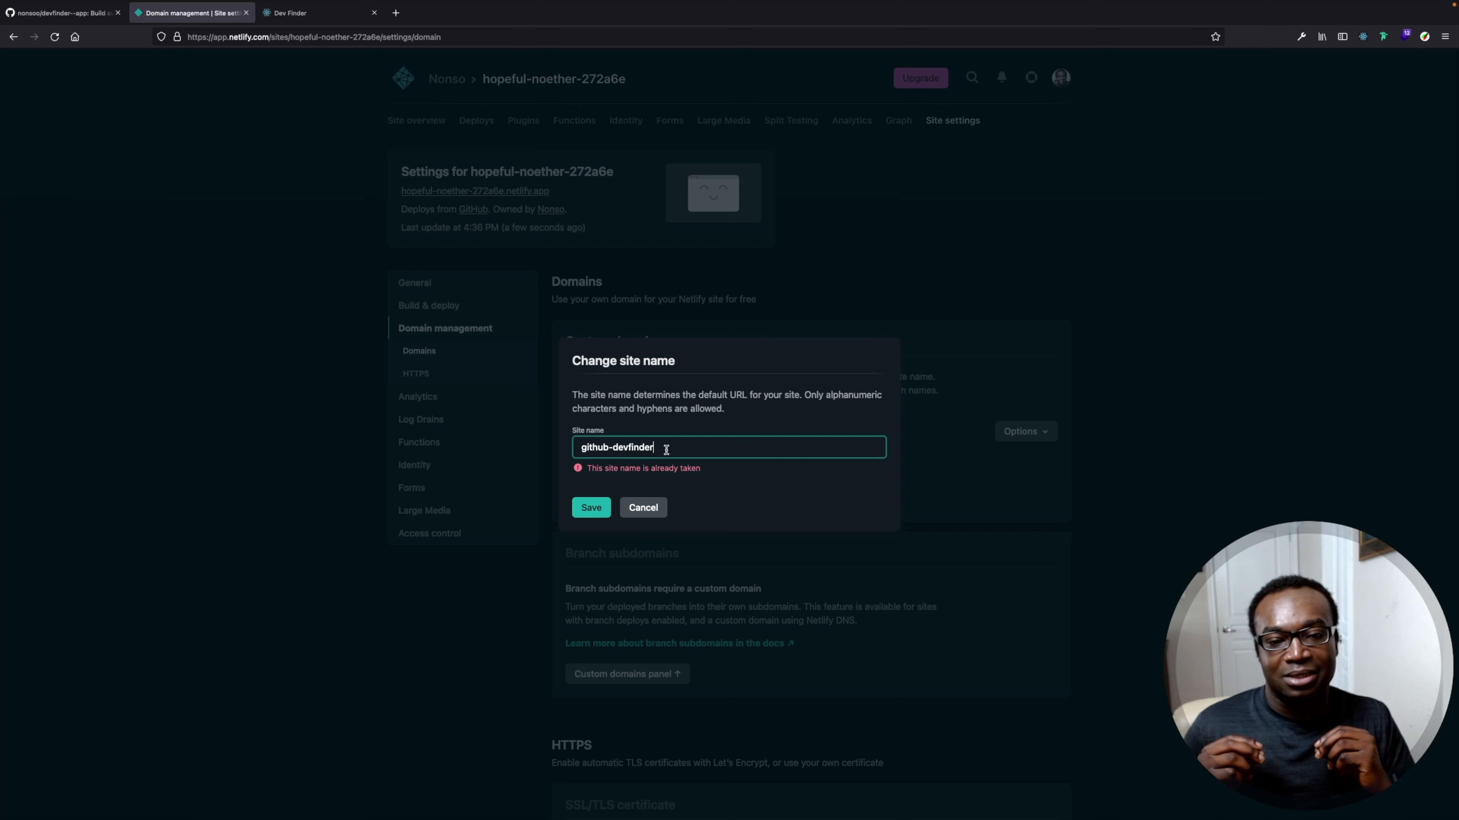
{"action": "key", "text": "BackSpace"}
{"action": "key", "text": "BackSpace"}
{"action": "key", "text": "BackSpace"}
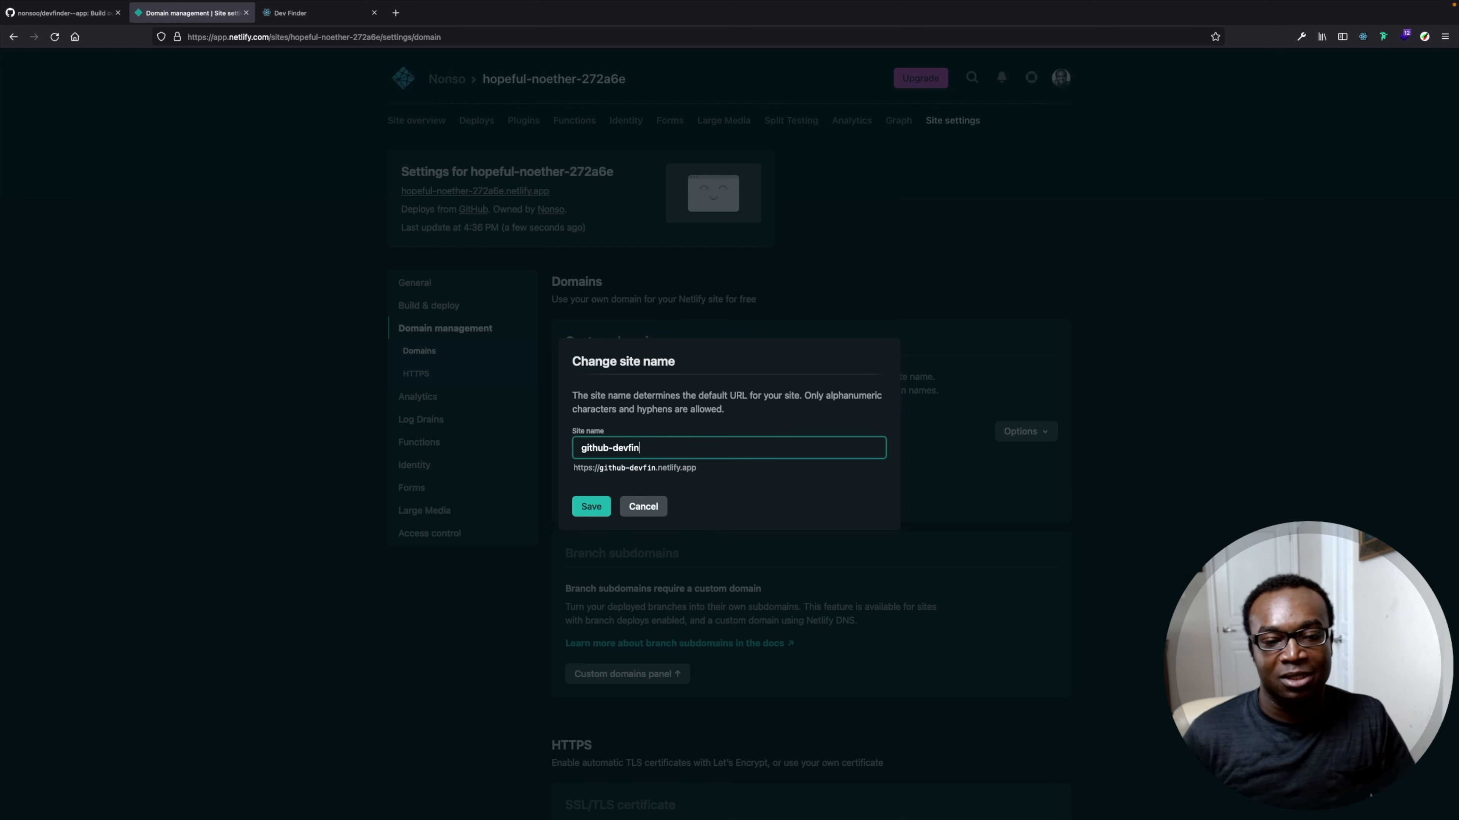